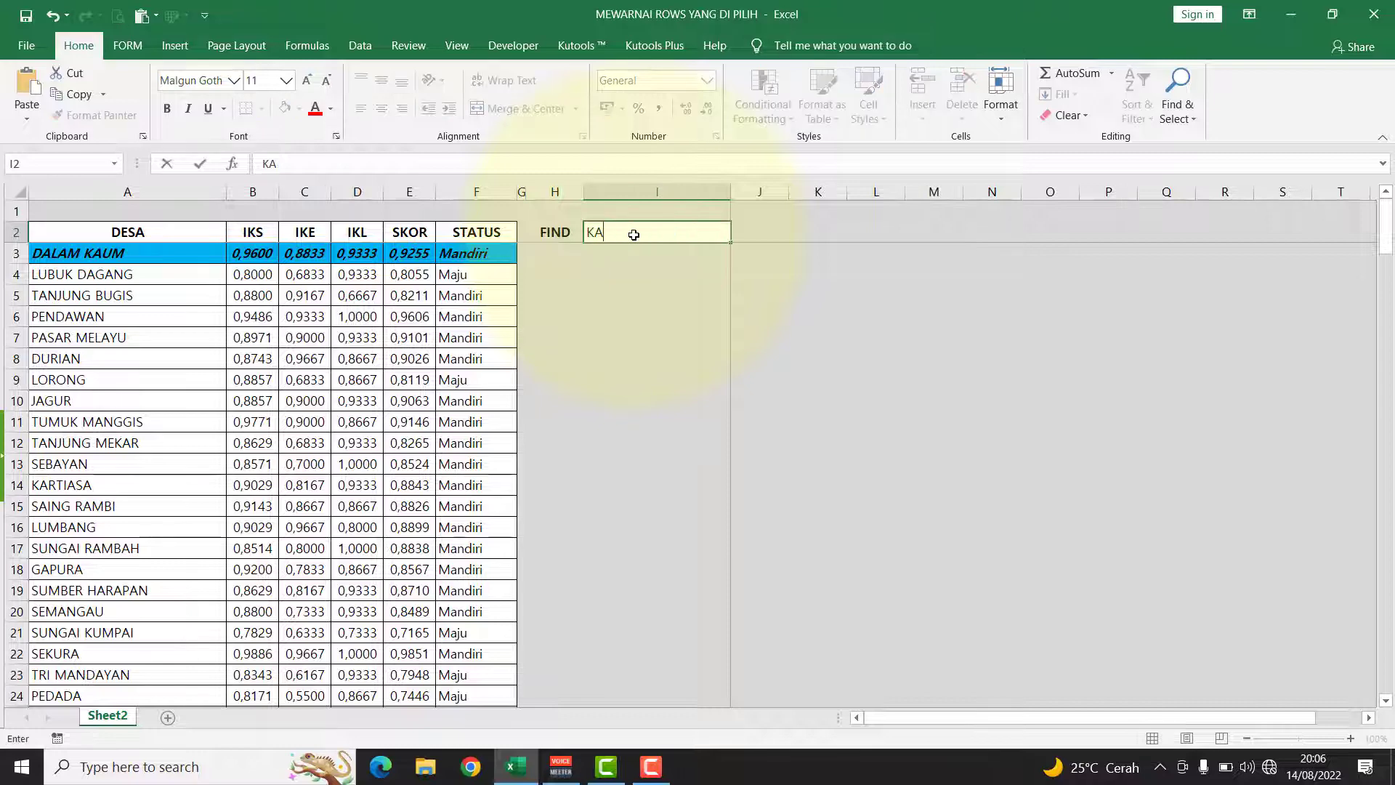
# Enter KARTIASA in the FIND cell I2, and replace it with jagur to test the row highlighting.
pyautogui.write('RTIASA')
pyautogui.press('Return')
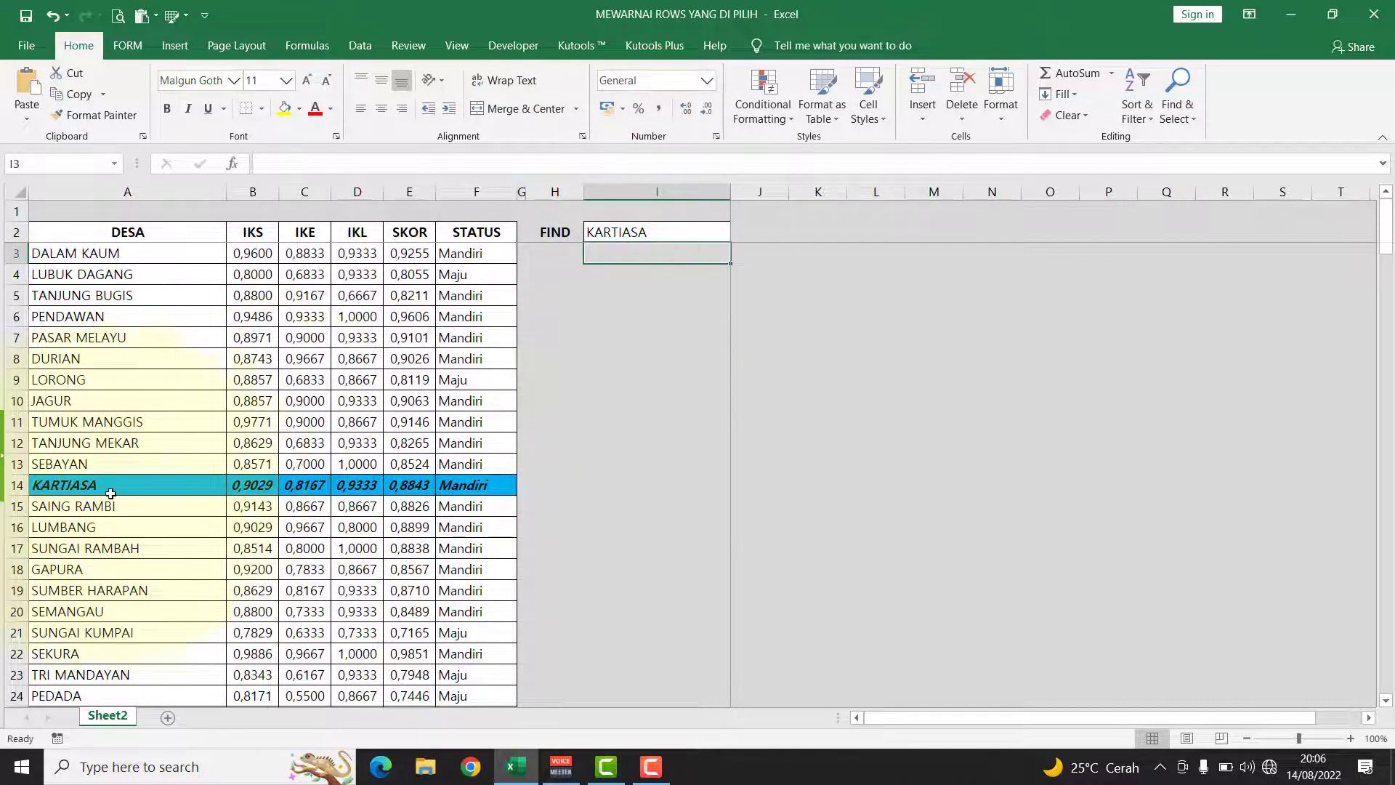
pyautogui.click(641, 233)
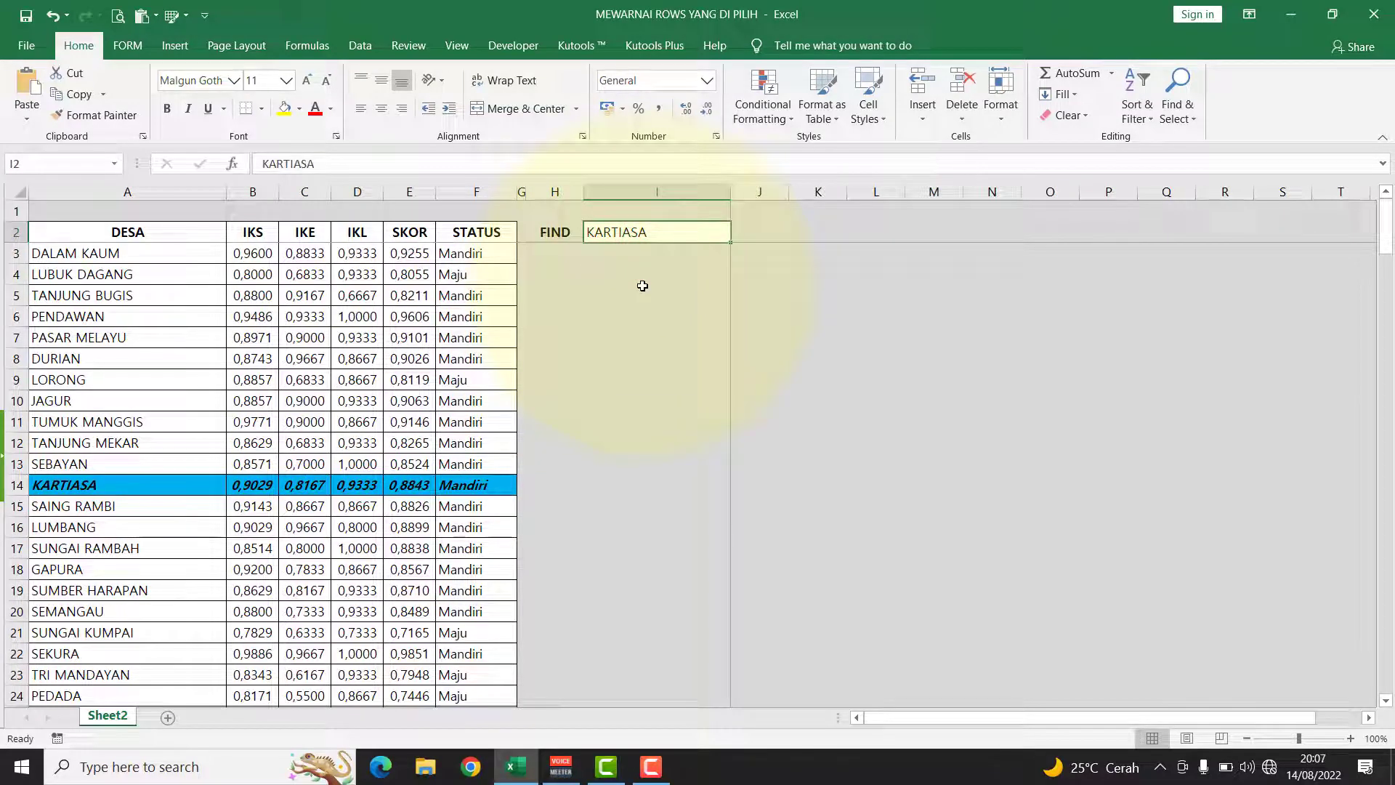
pyautogui.press('capslock')
pyautogui.write('jagur')
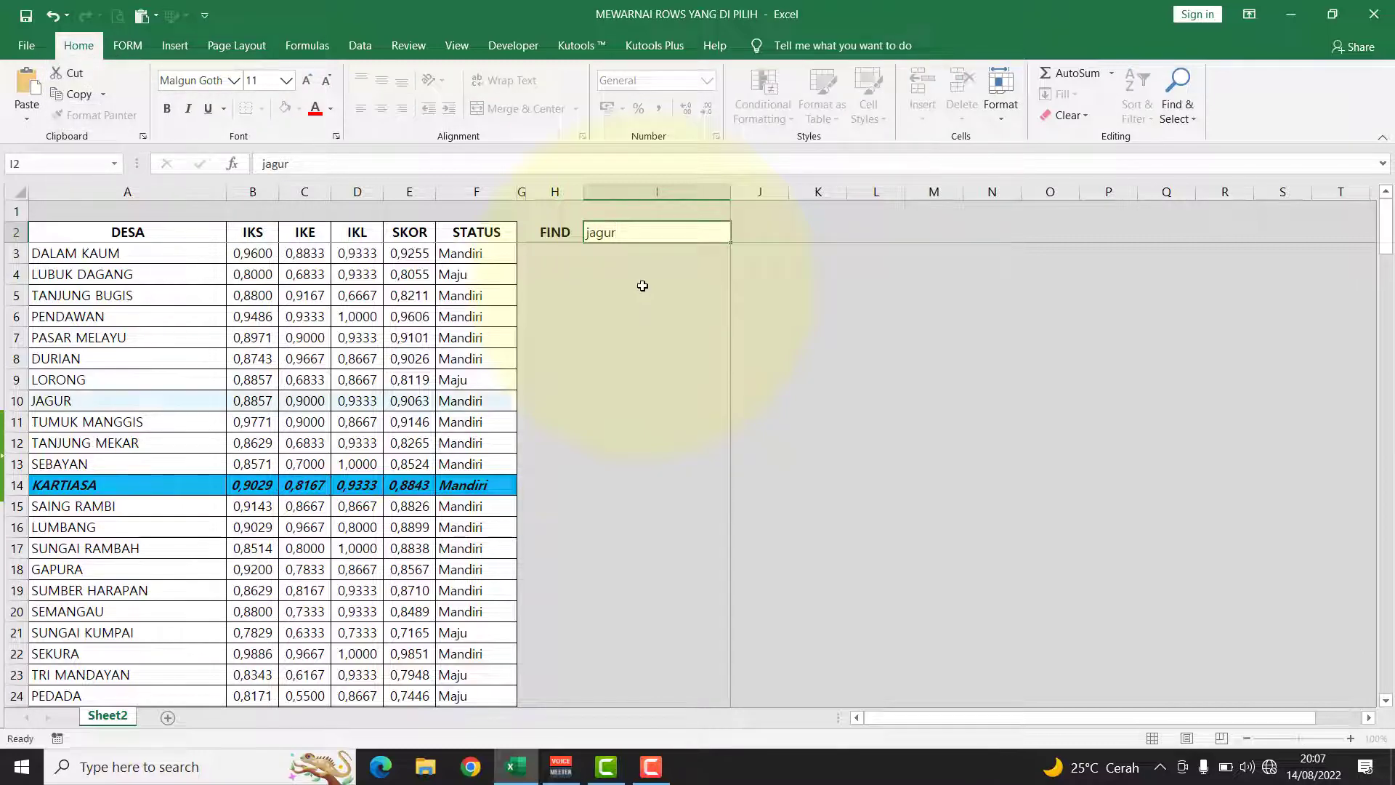
pyautogui.press('Return')
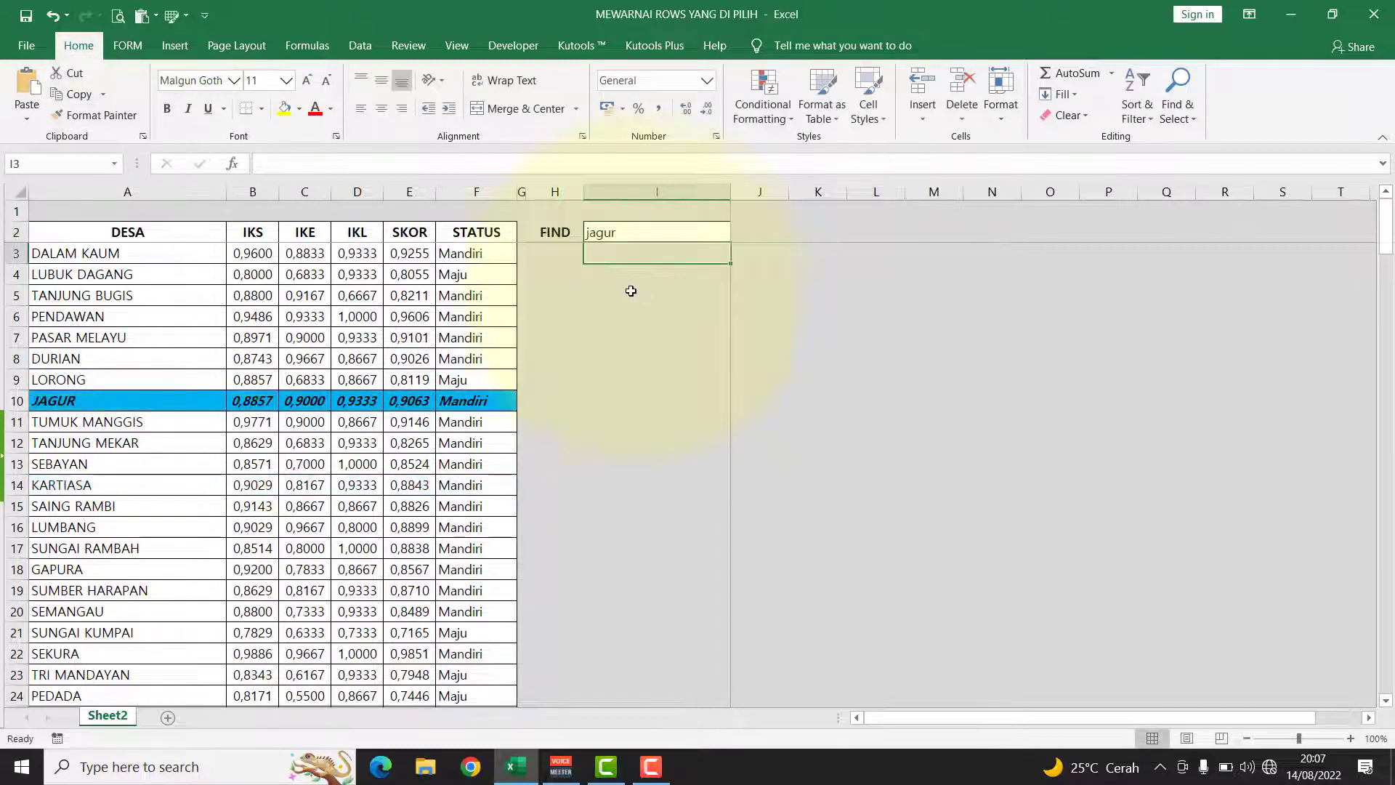
# Clear the conditional formatting rules from the entire sheet.
pyautogui.click(358, 320)
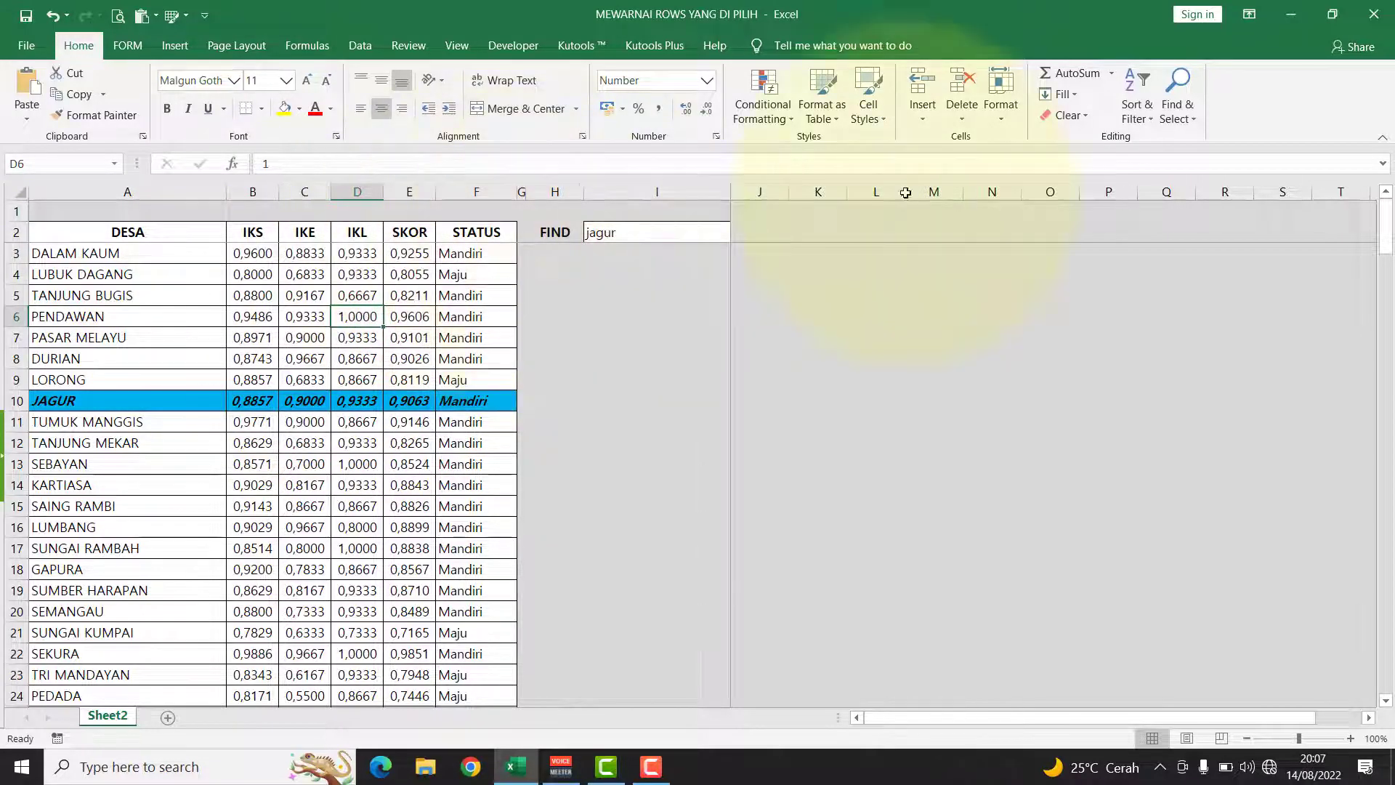
pyautogui.click(789, 121)
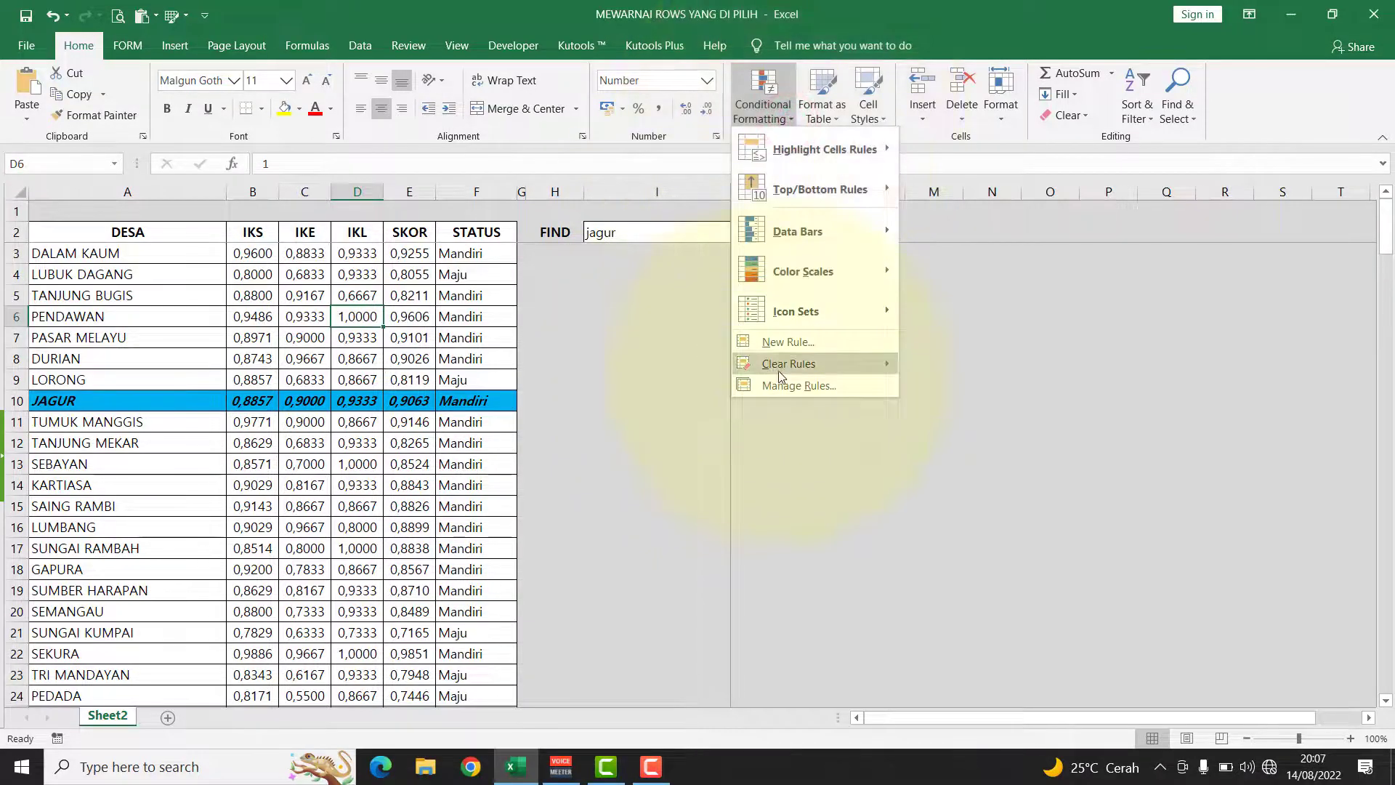
pyautogui.moveTo(779, 372)
pyautogui.click(971, 386)
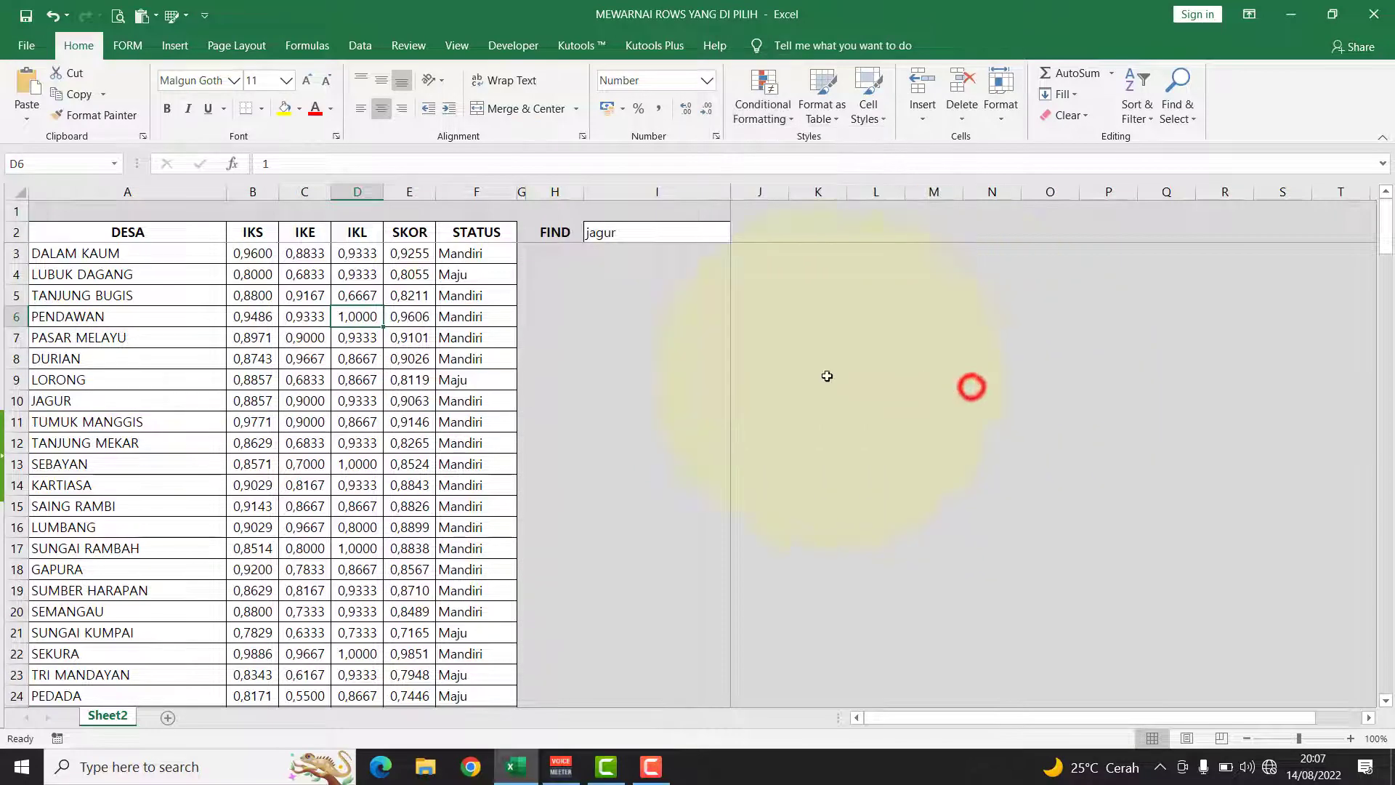
pyautogui.click(446, 358)
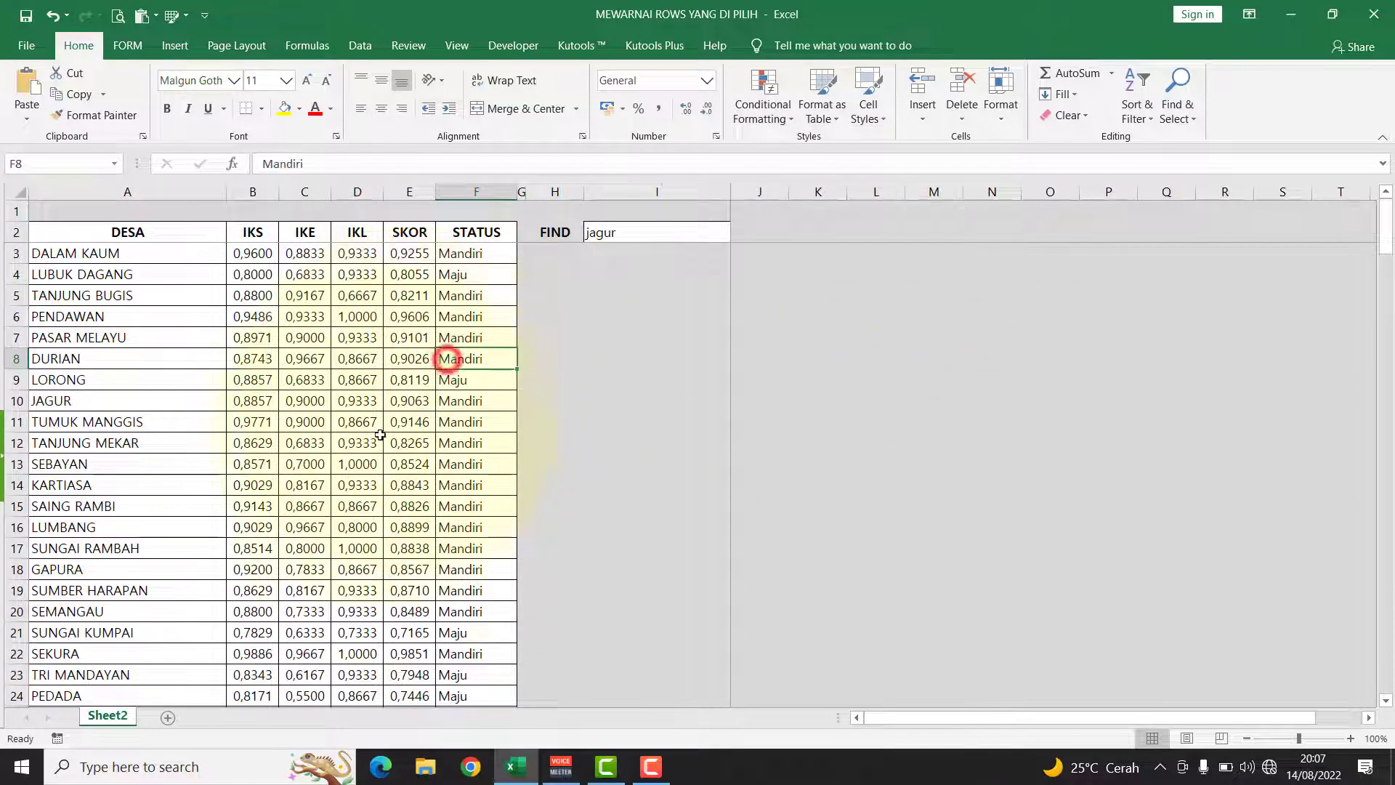
pyautogui.click(340, 323)
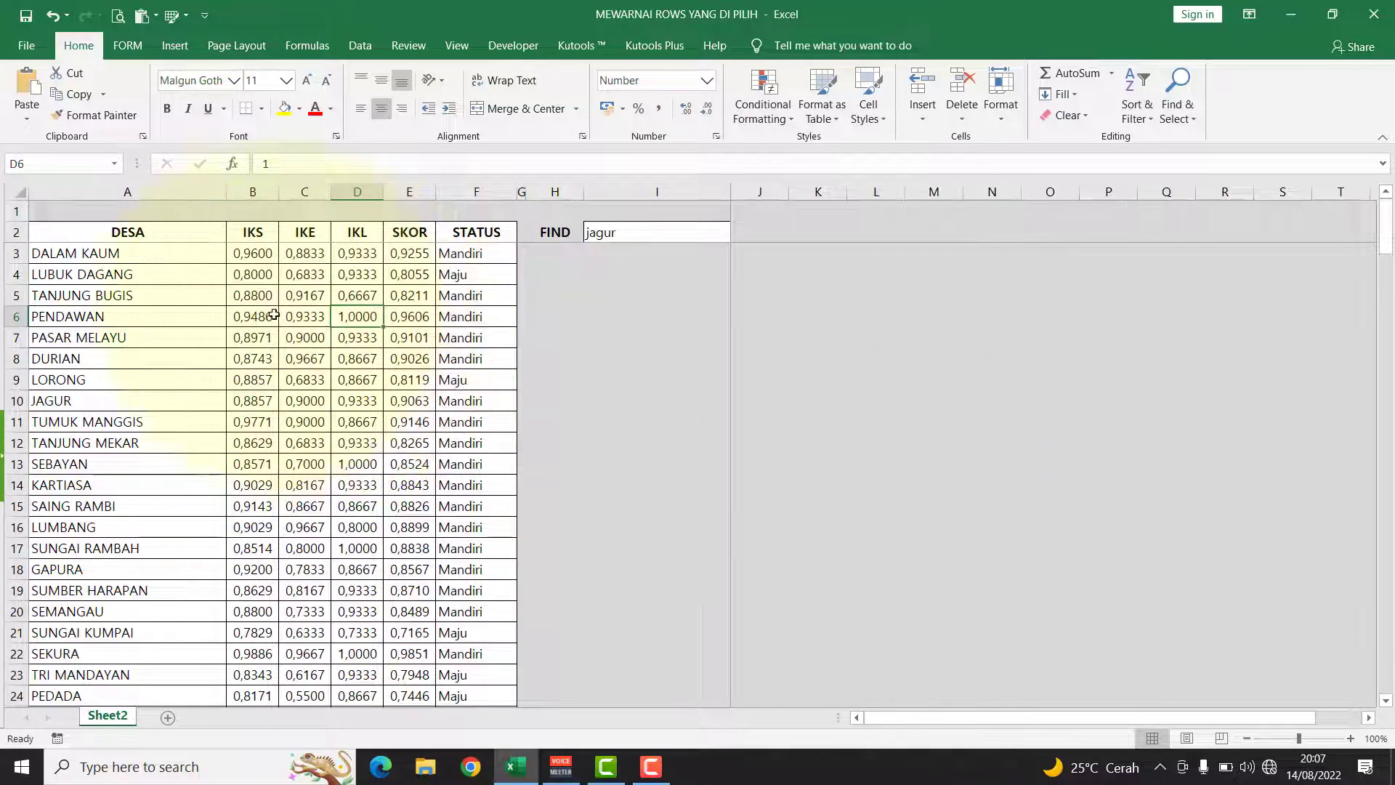
# Create a new conditional formatting rule for the range A3:F195 that uses a formula to determine which cells to format.
pyautogui.click(57, 254)
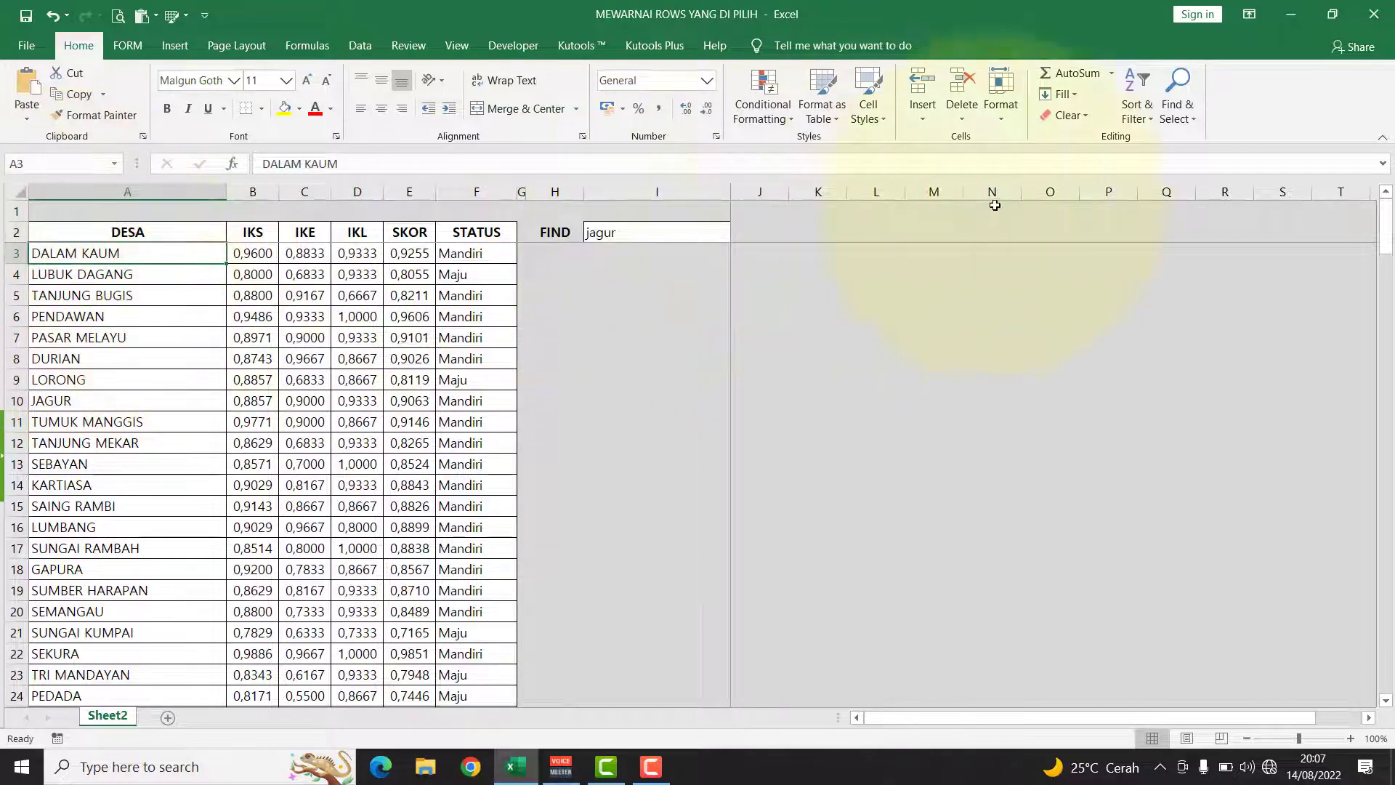
pyautogui.moveTo(1385, 219); pyautogui.dragTo(1379, 725)
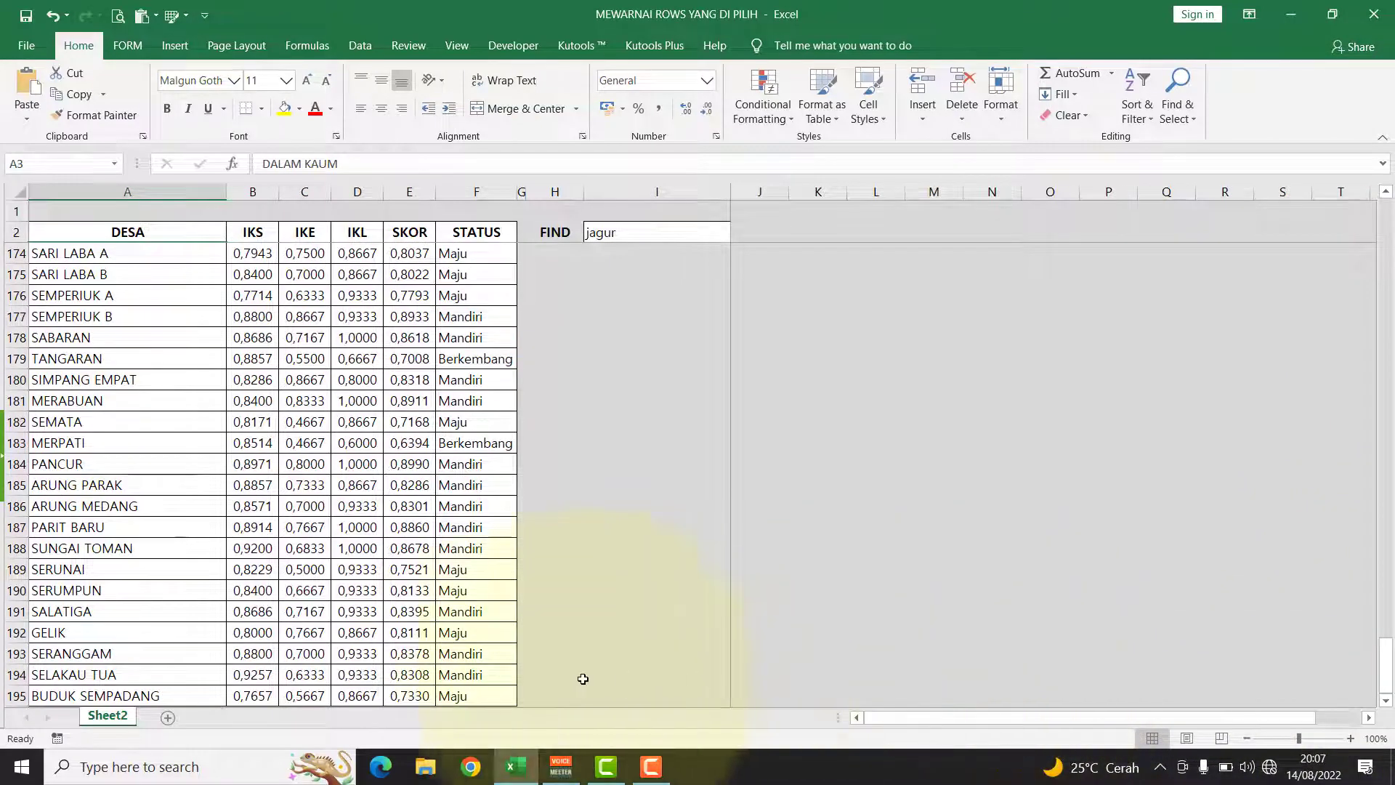
pyautogui.keyDown('shift'); pyautogui.click(491, 697); pyautogui.keyUp('shift')
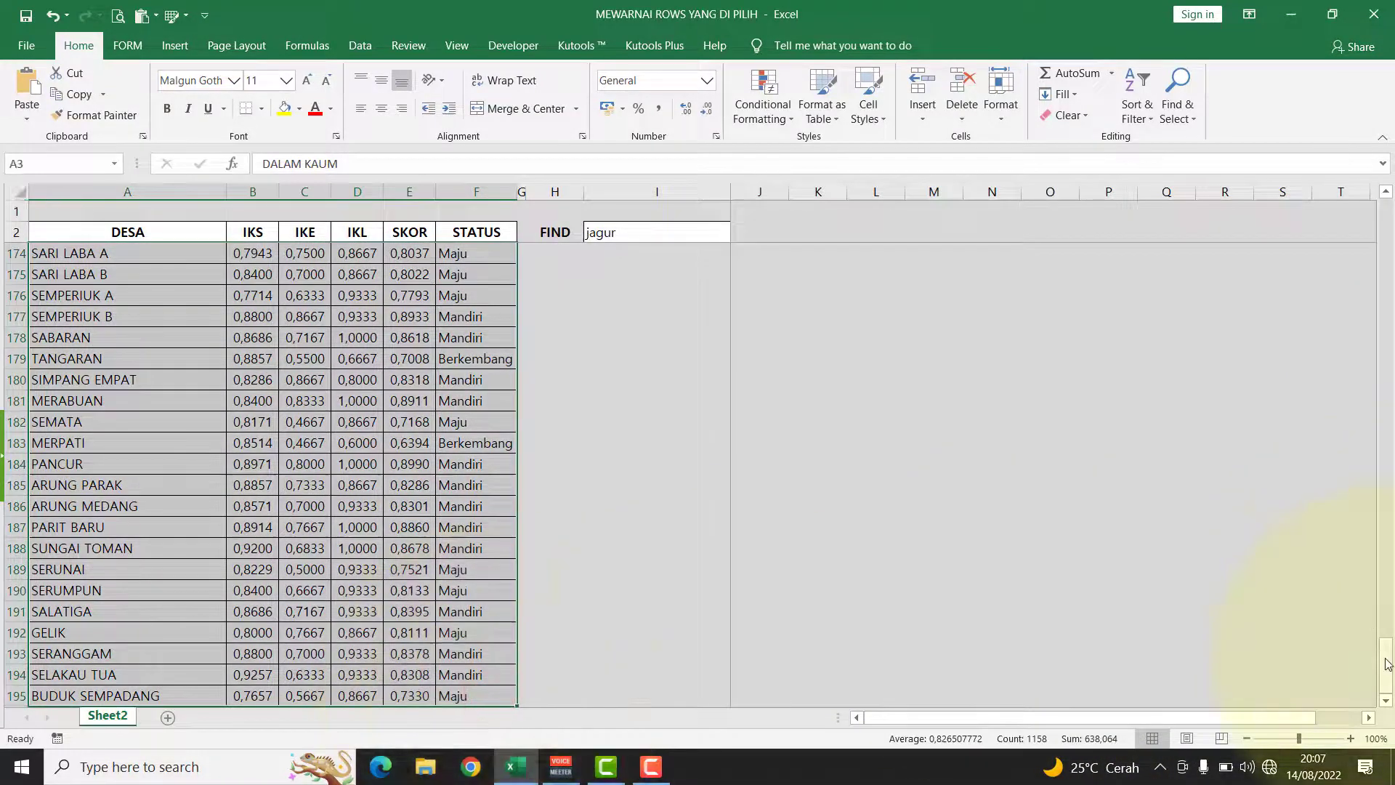
pyautogui.moveTo(1386, 662); pyautogui.dragTo(1384, 222)
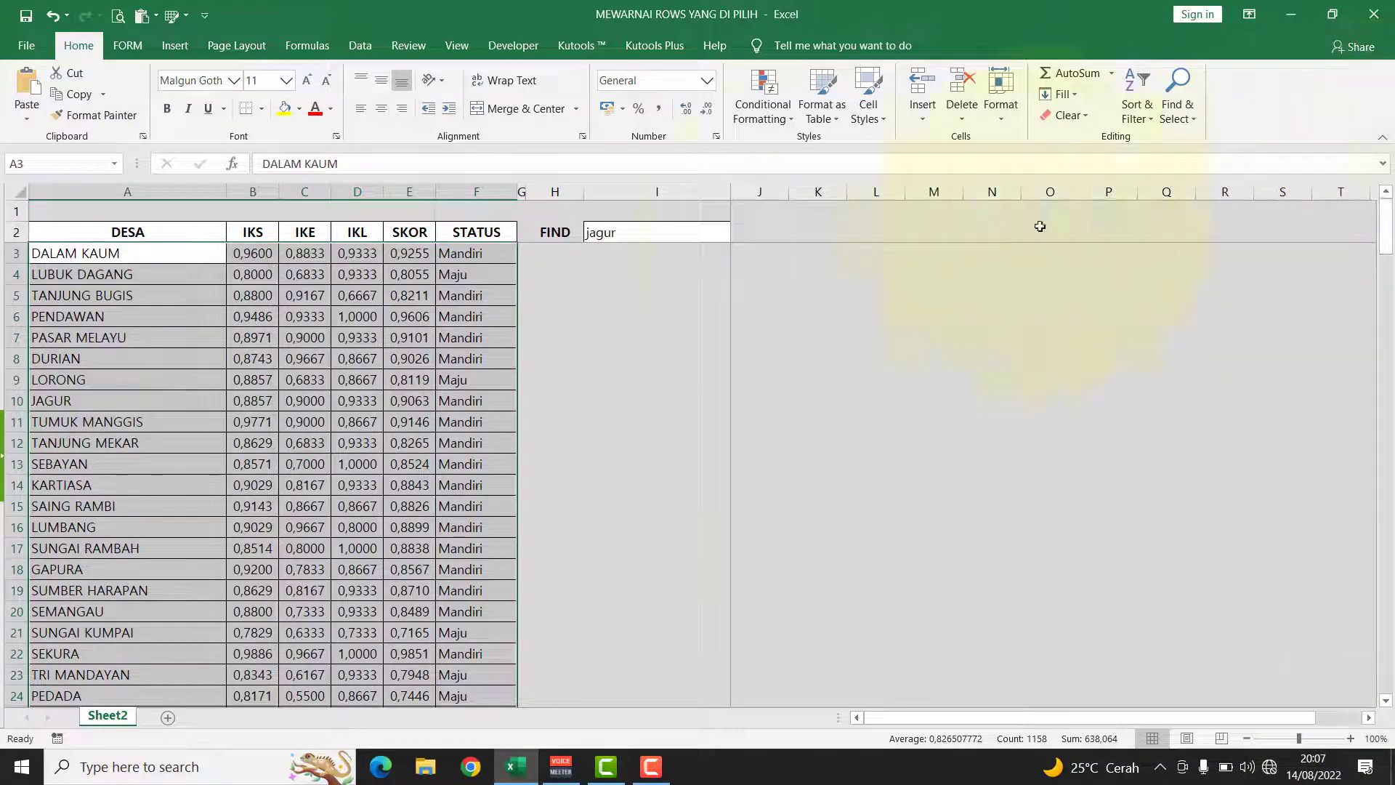
pyautogui.click(781, 120)
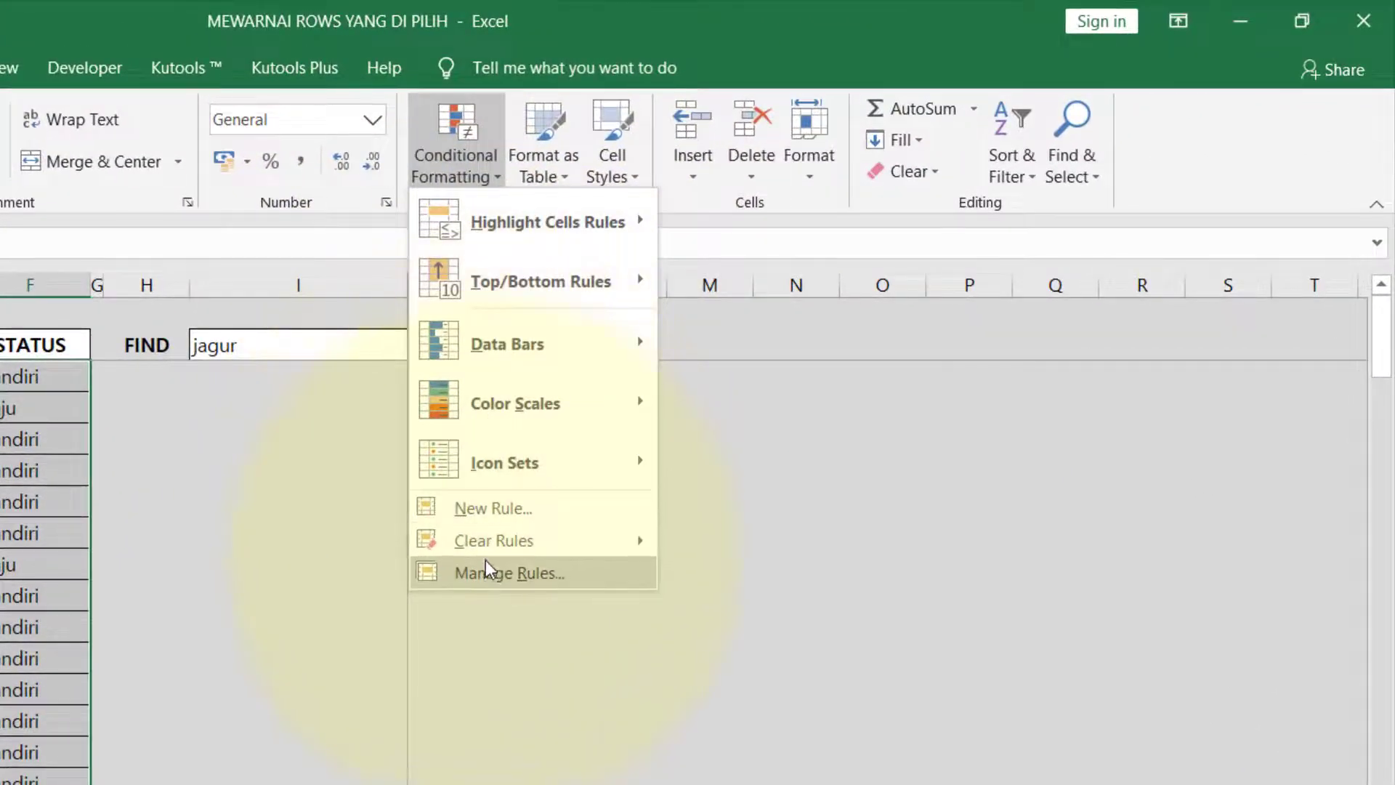
pyautogui.click(618, 502)
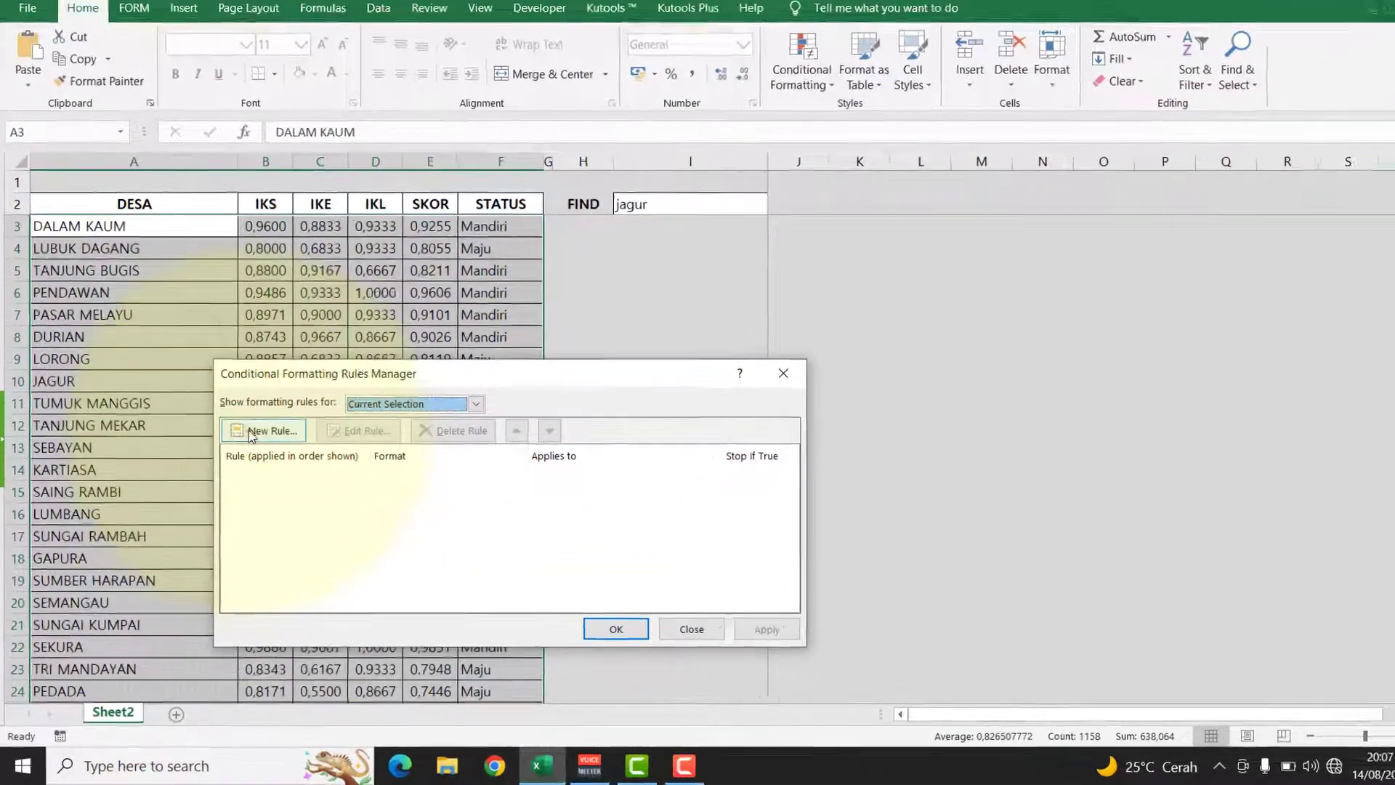
pyautogui.click(249, 447)
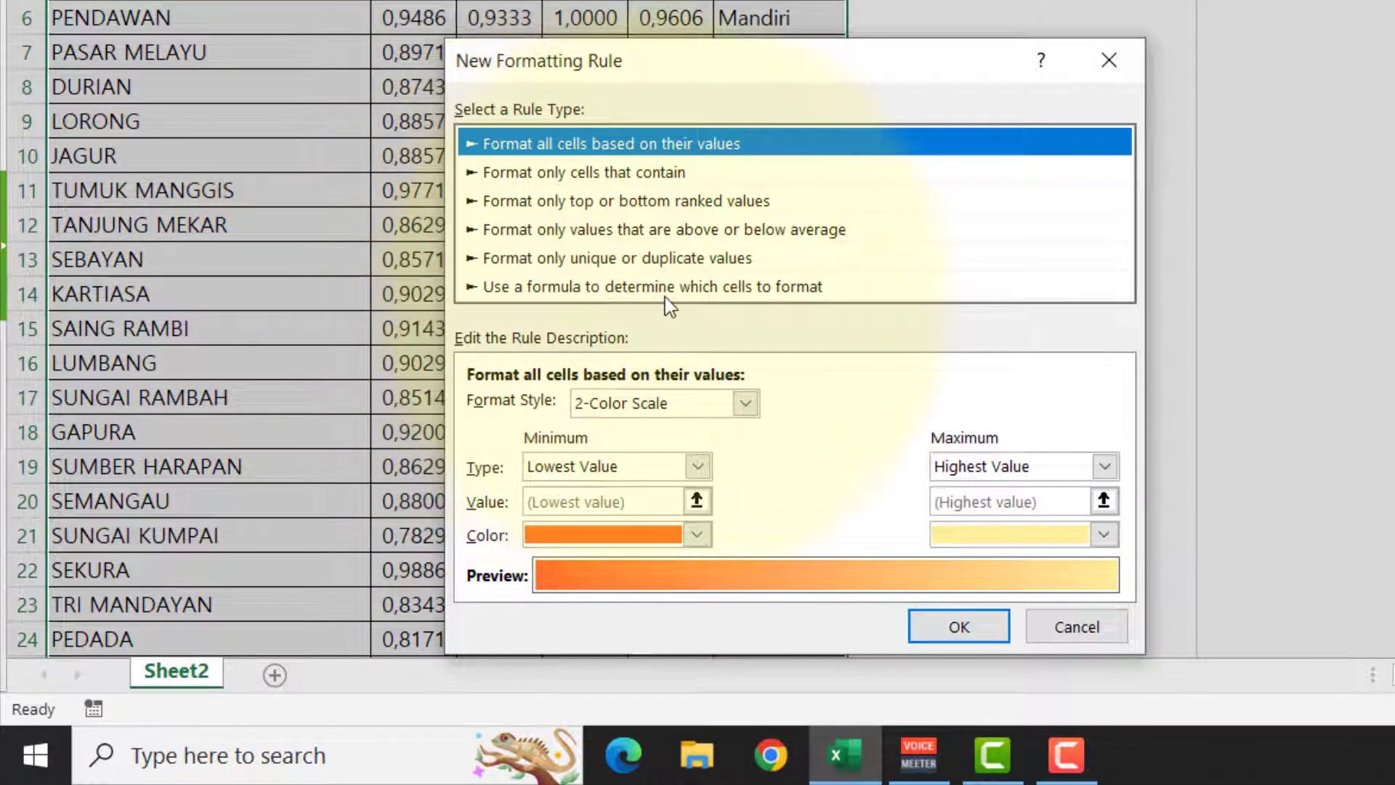
pyautogui.click(799, 289)
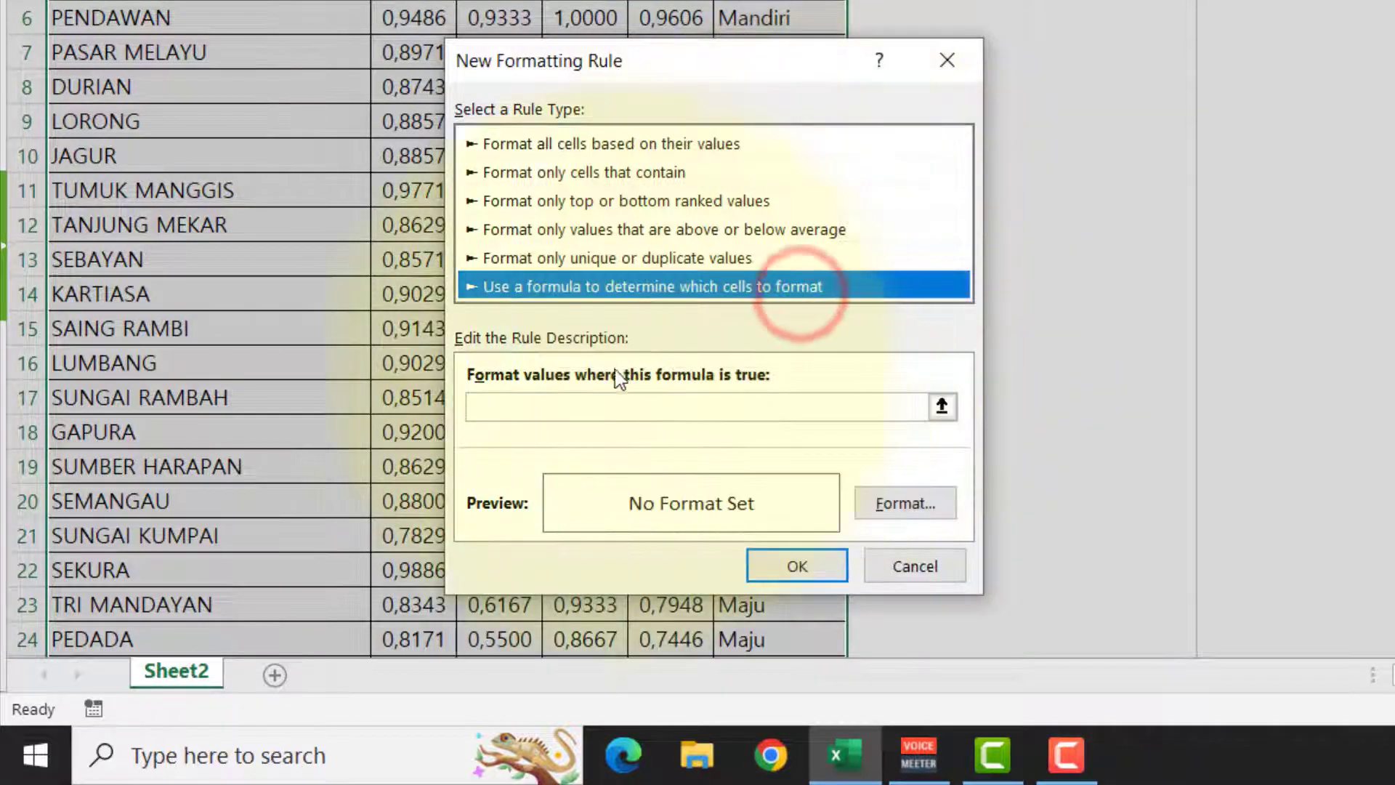
# Enter the rule formula =IF(ISBLANK($I$2);0;SEARCH($I$2;$A3)), with only the column of A3 locked.
pyautogui.click(571, 405)
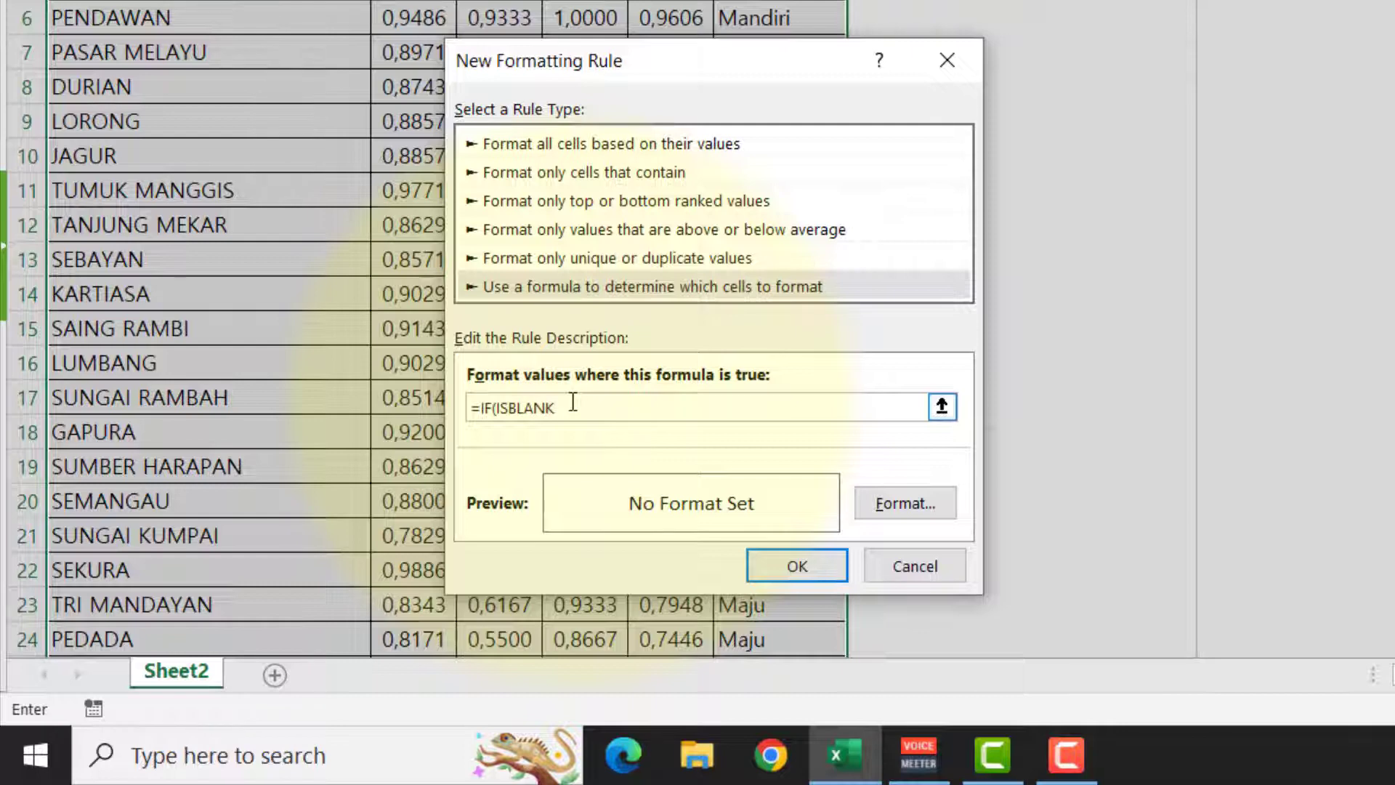
pyautogui.write('(')
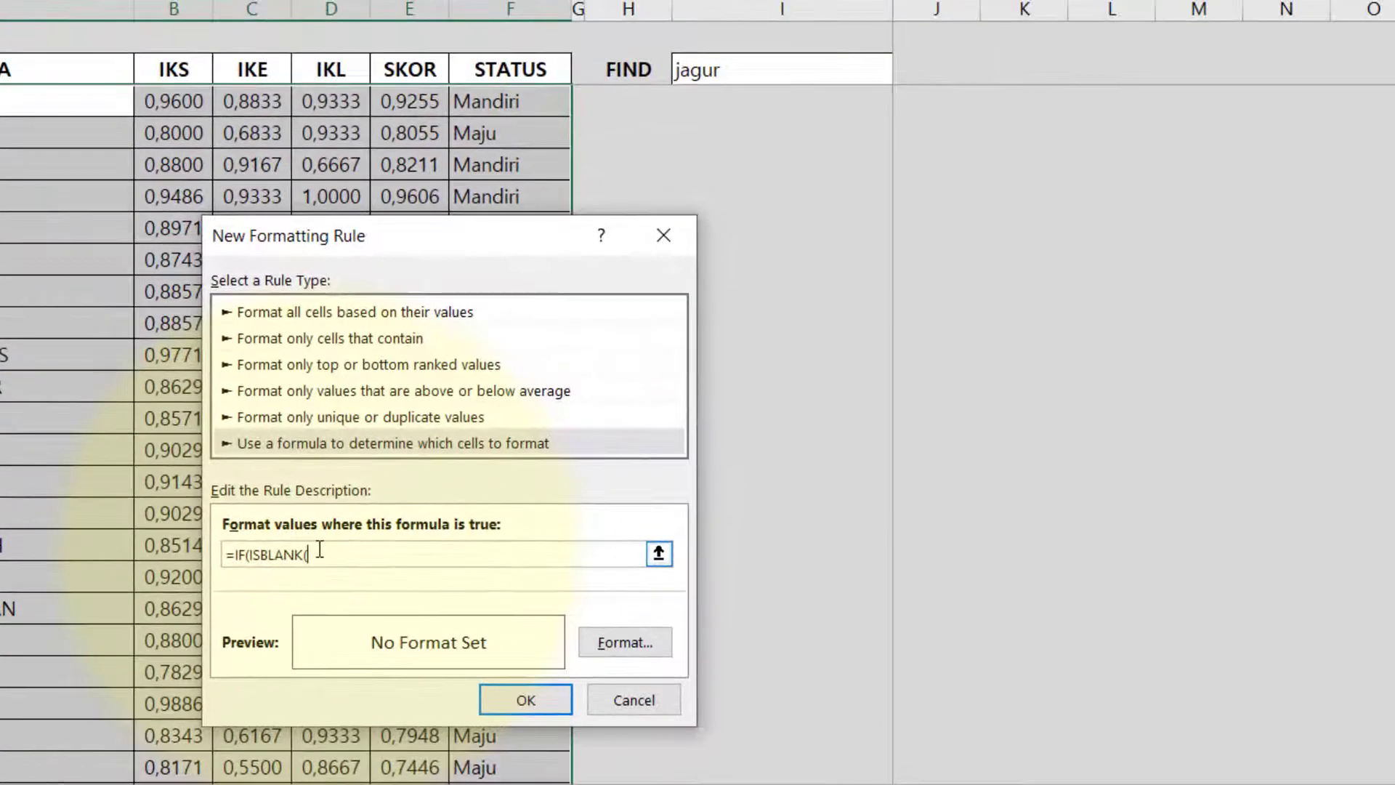
pyautogui.click(709, 73)
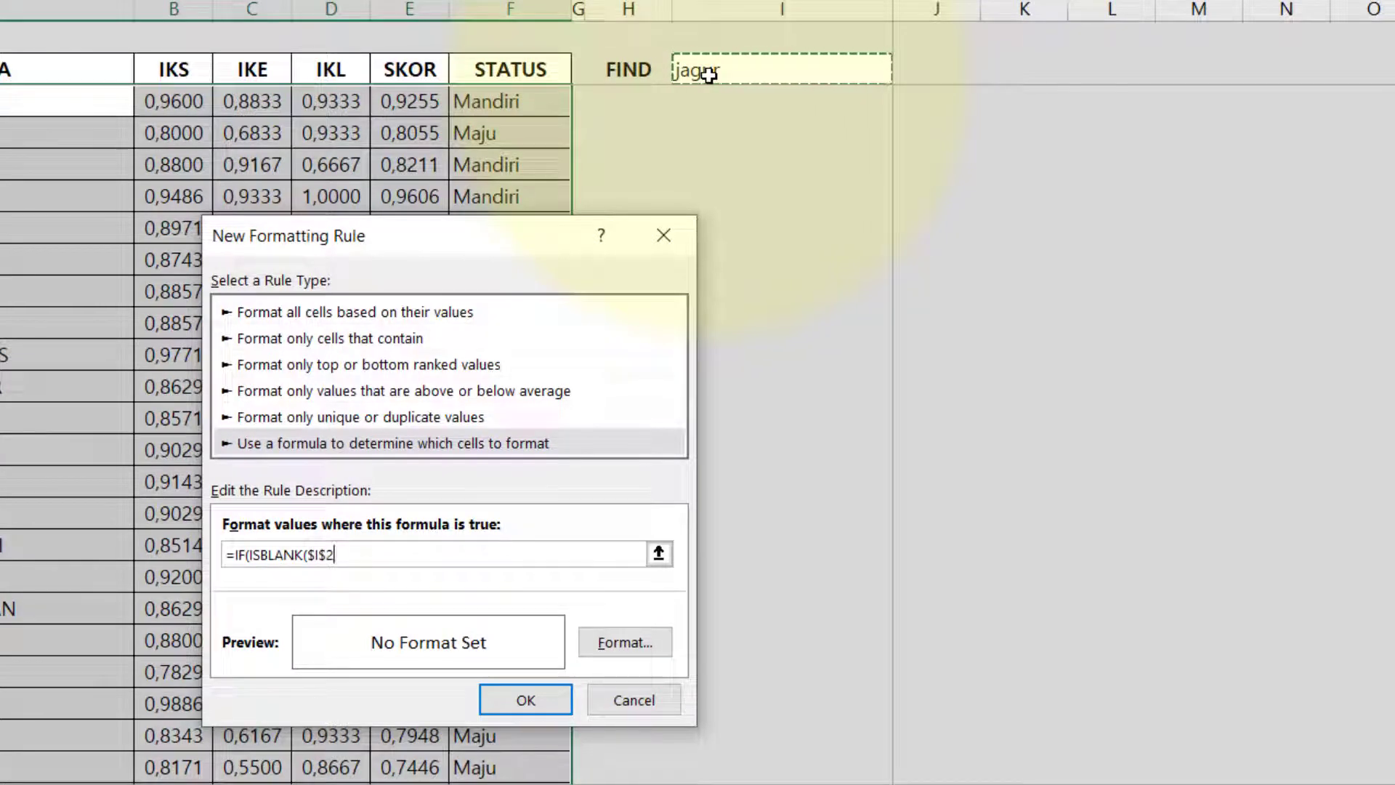
pyautogui.write(');0')
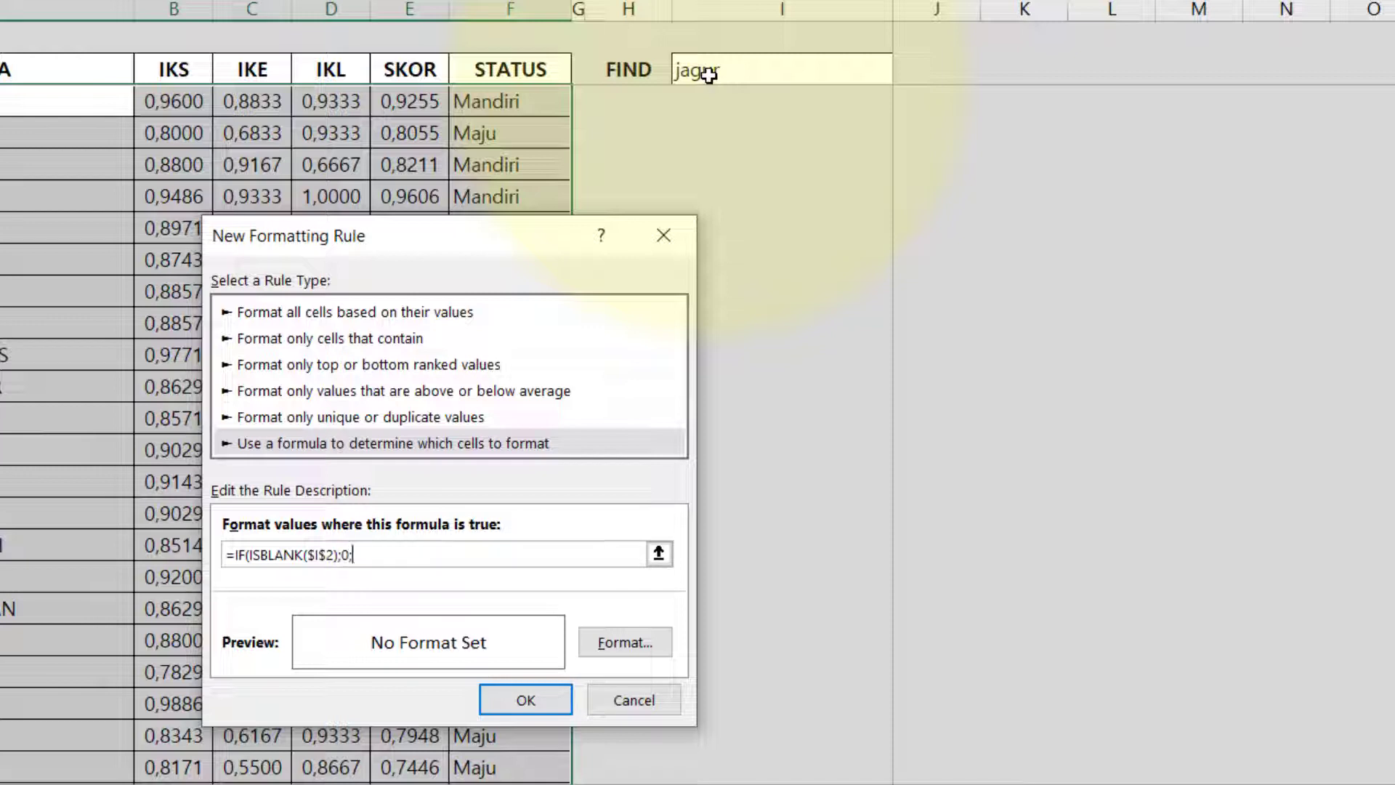
pyautogui.write('EARCH(')
pyautogui.click(708, 72)
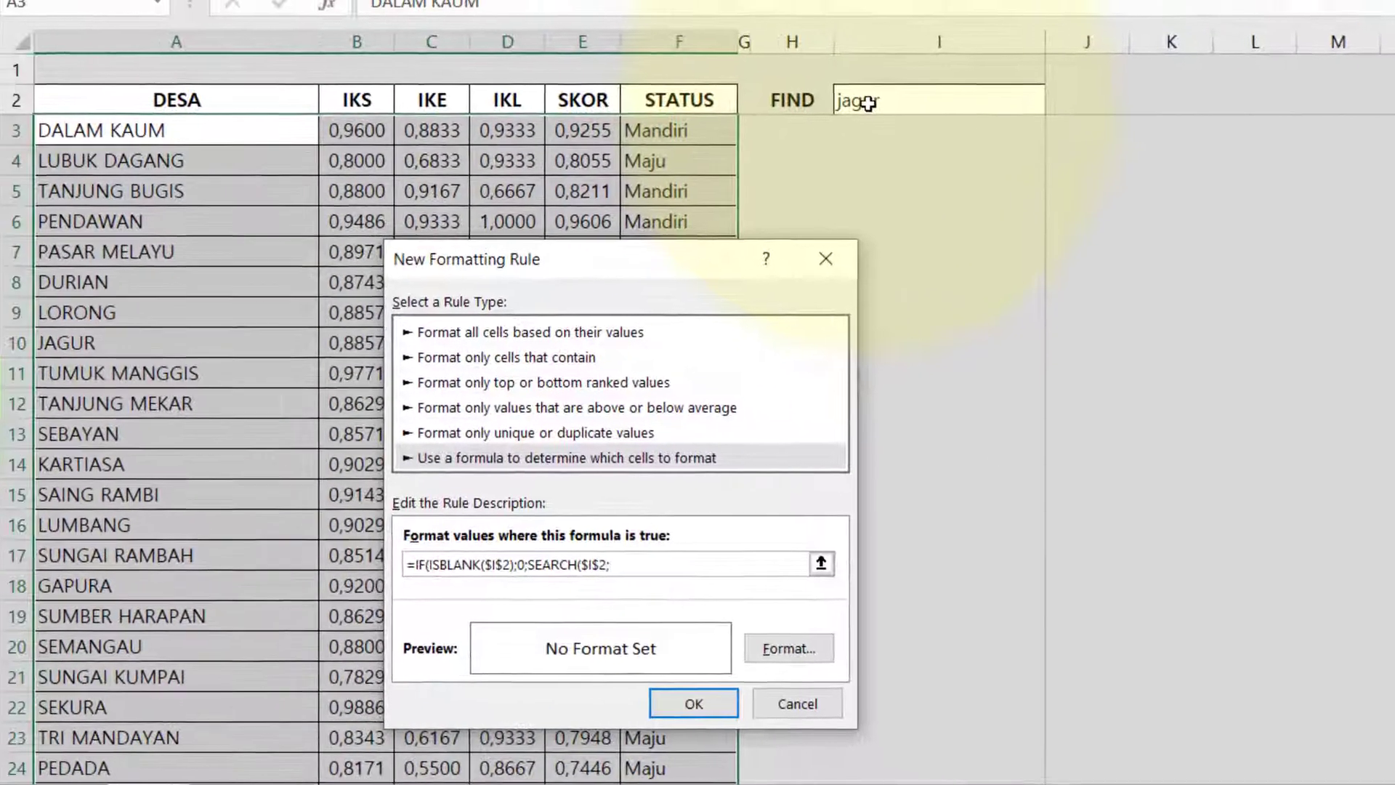
pyautogui.write(';')
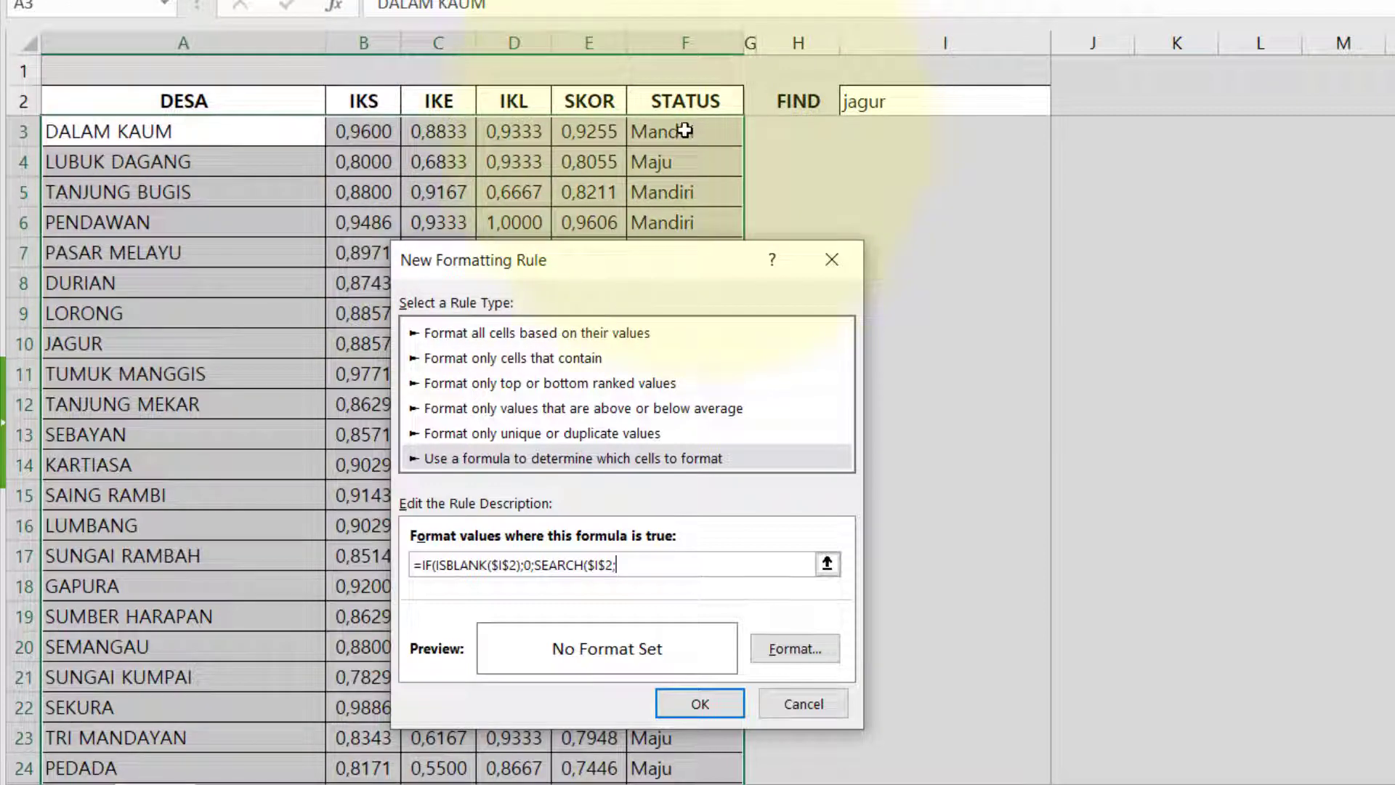
pyautogui.click(210, 134)
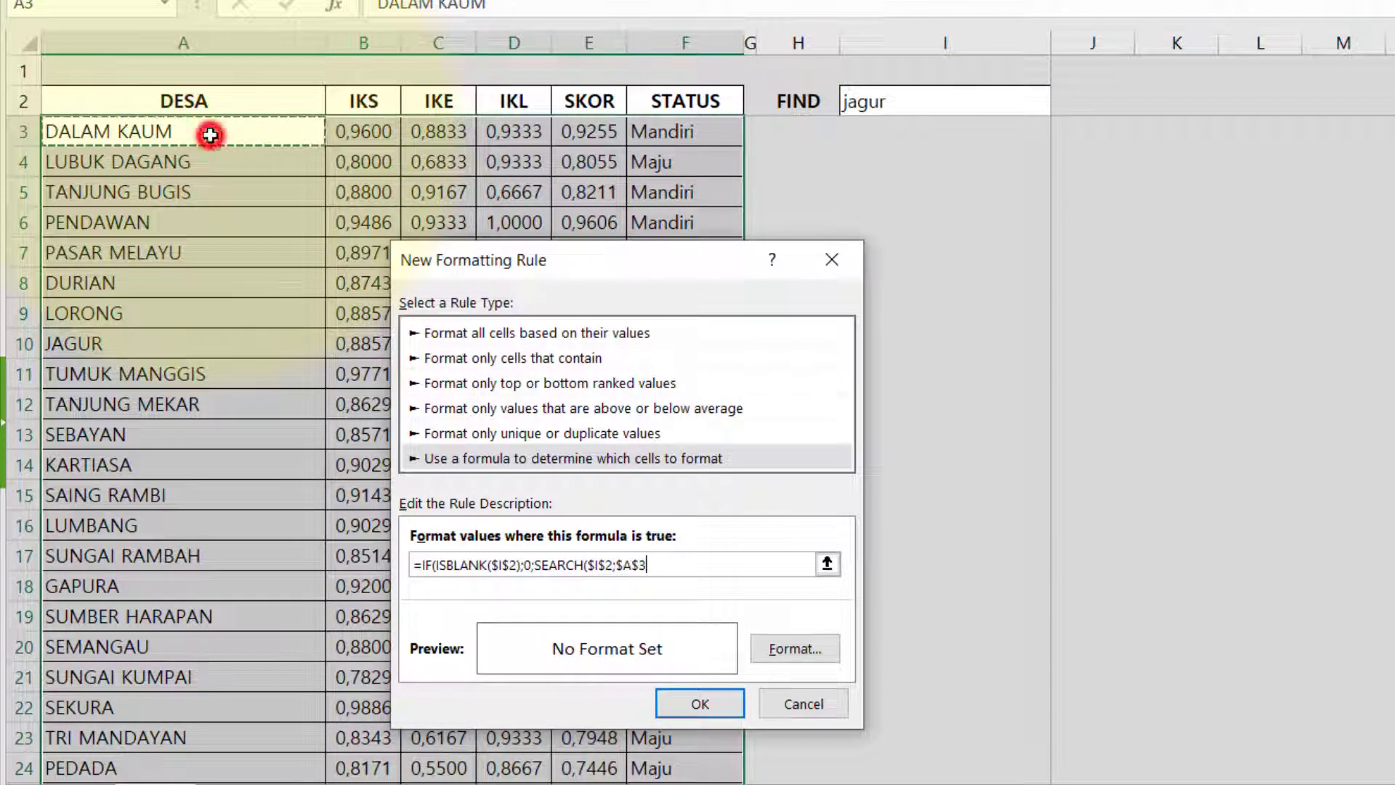
pyautogui.click(637, 567)
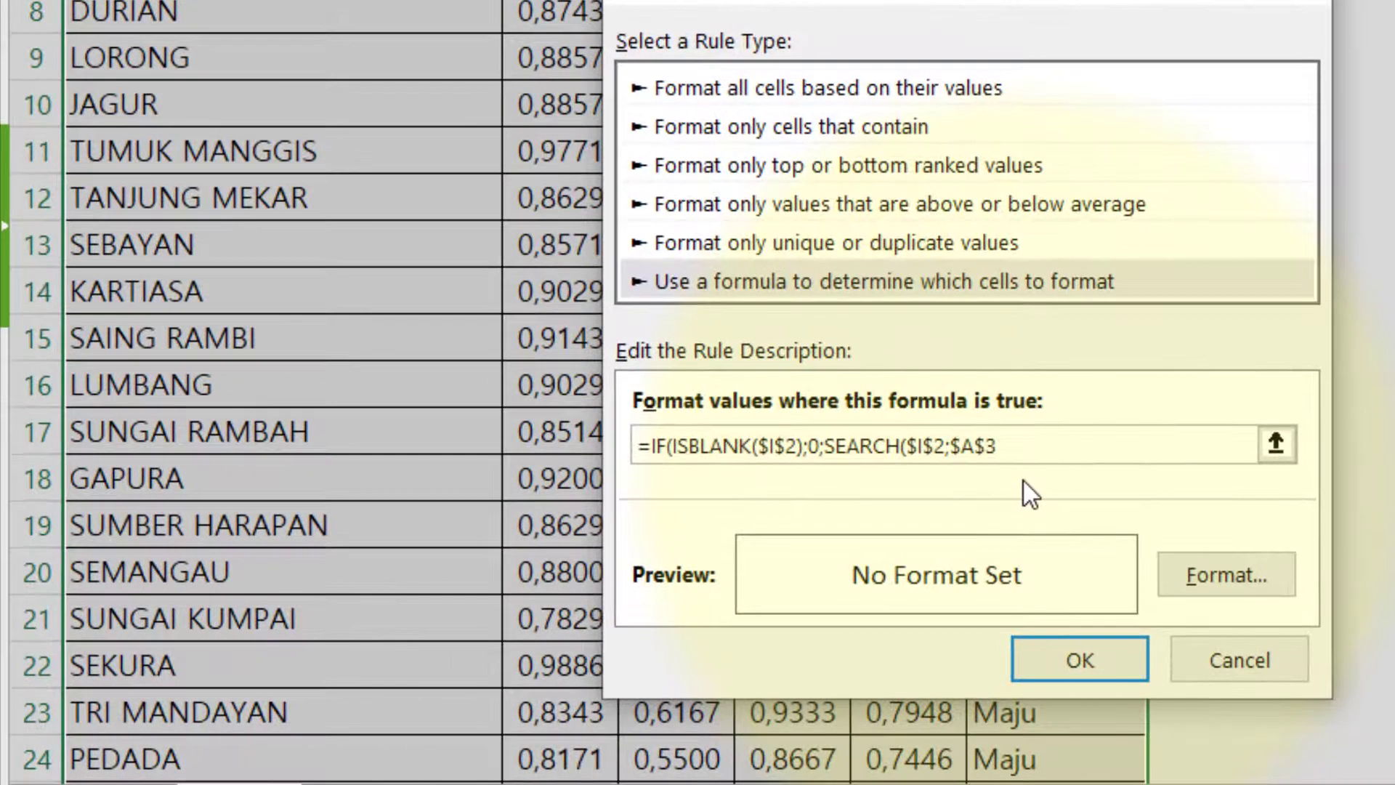
pyautogui.press('BackSpace')
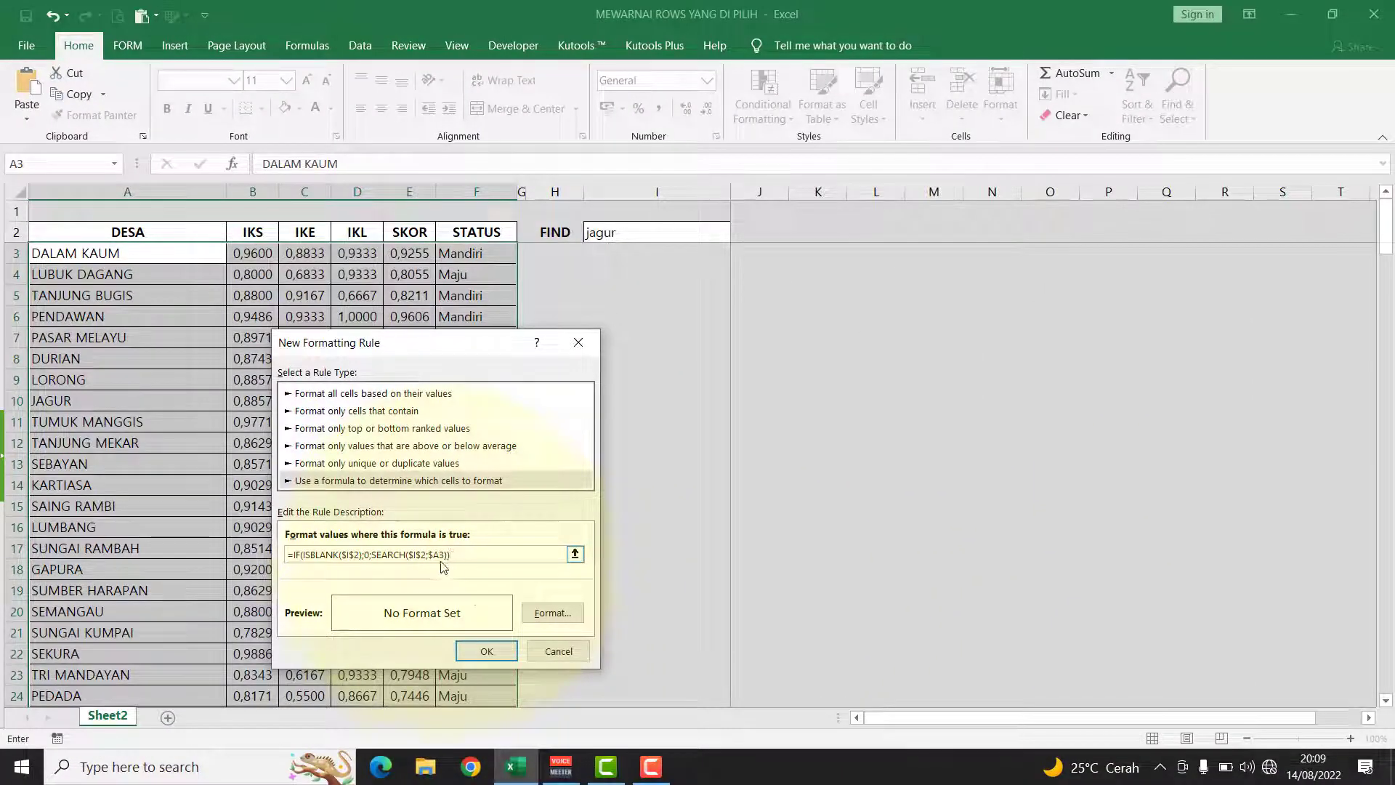
# Format the rule with a light blue fill and Bold Italic font style, and apply it to the table.
pyautogui.click(549, 613)
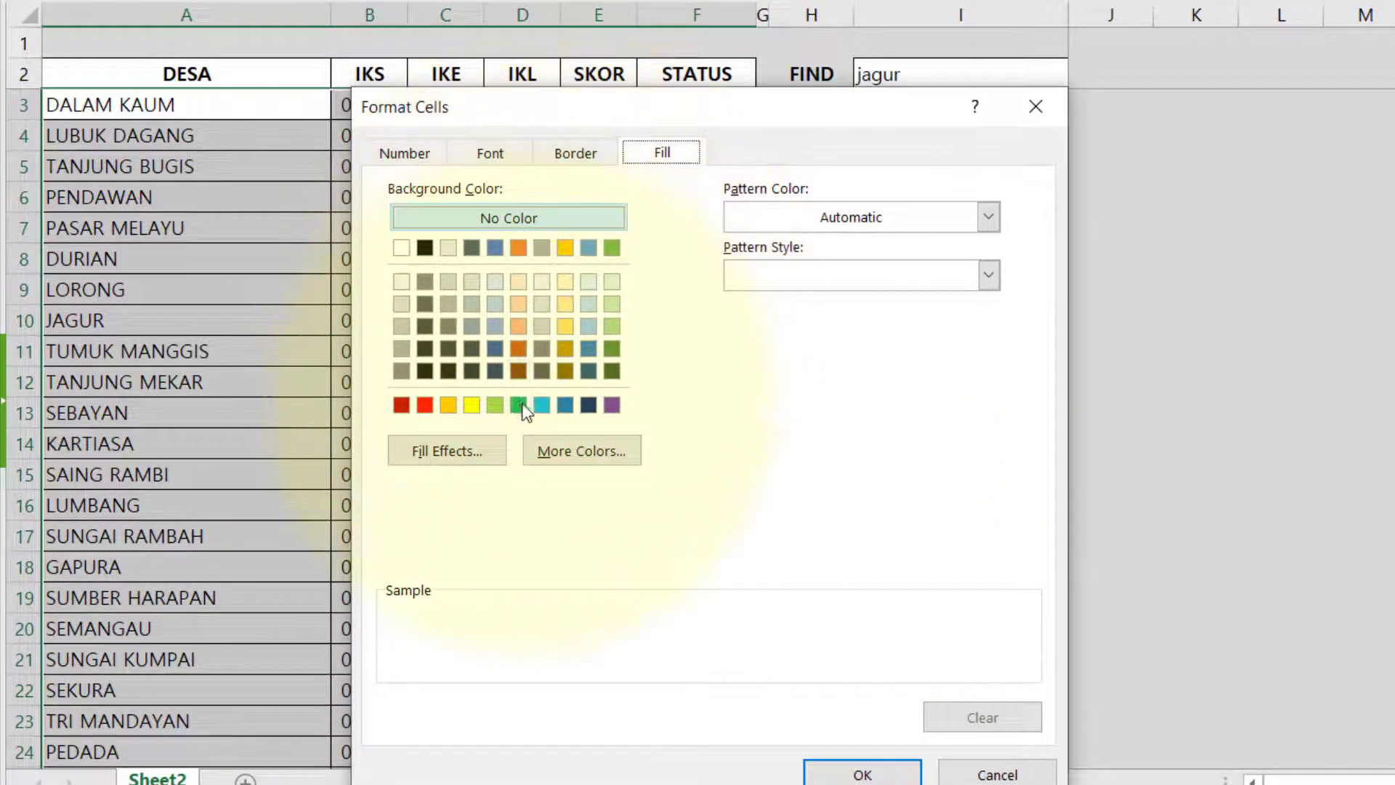
pyautogui.click(540, 405)
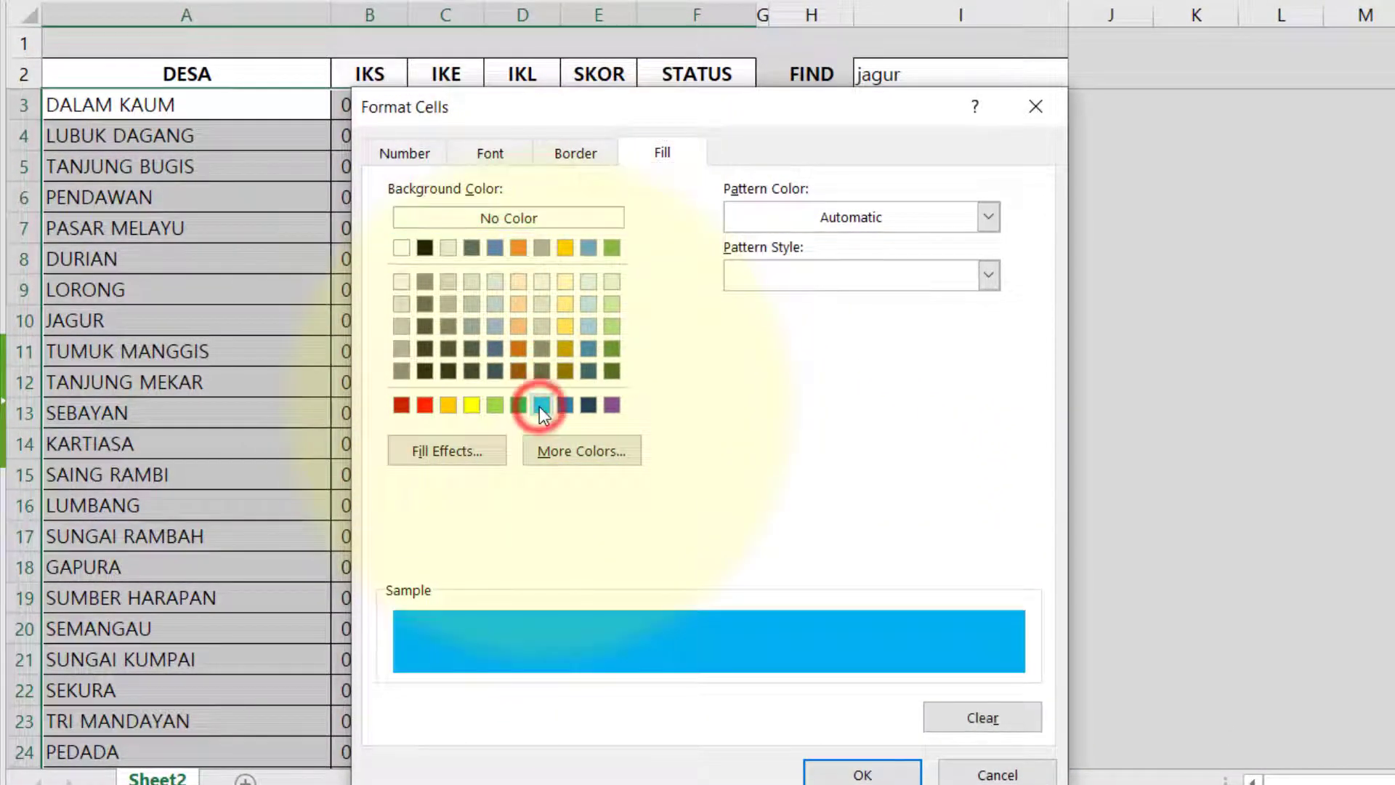
pyautogui.click(491, 154)
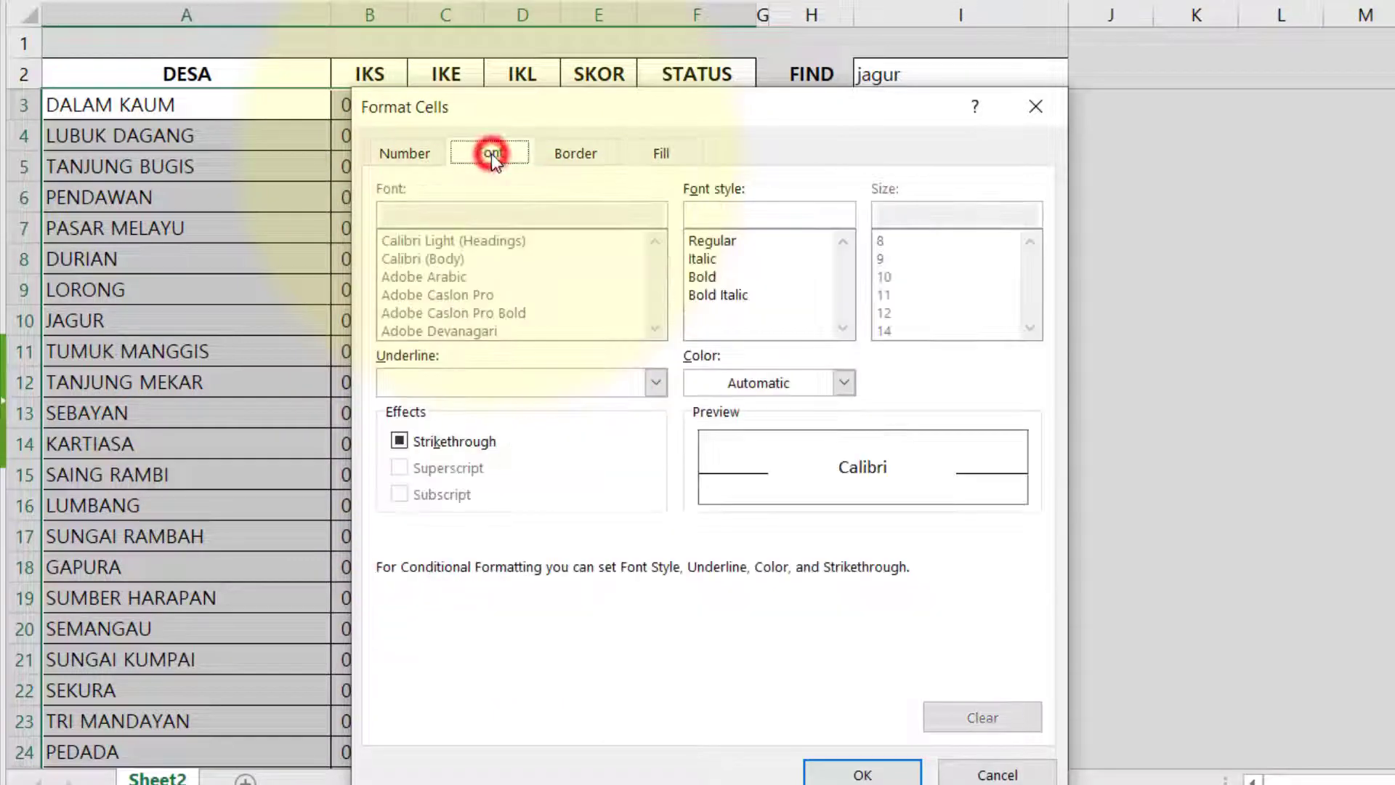
pyautogui.click(706, 296)
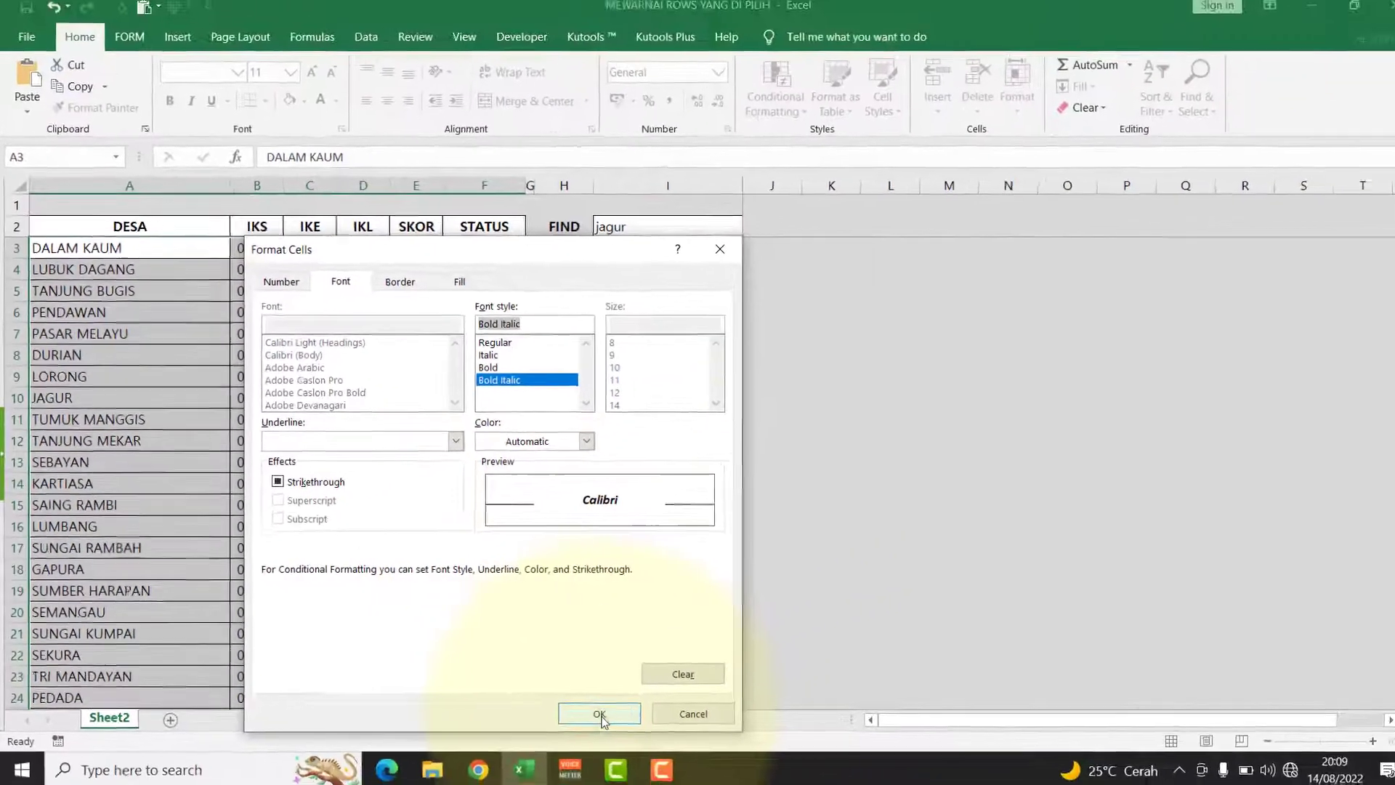
pyautogui.click(863, 774)
pyautogui.click(483, 651)
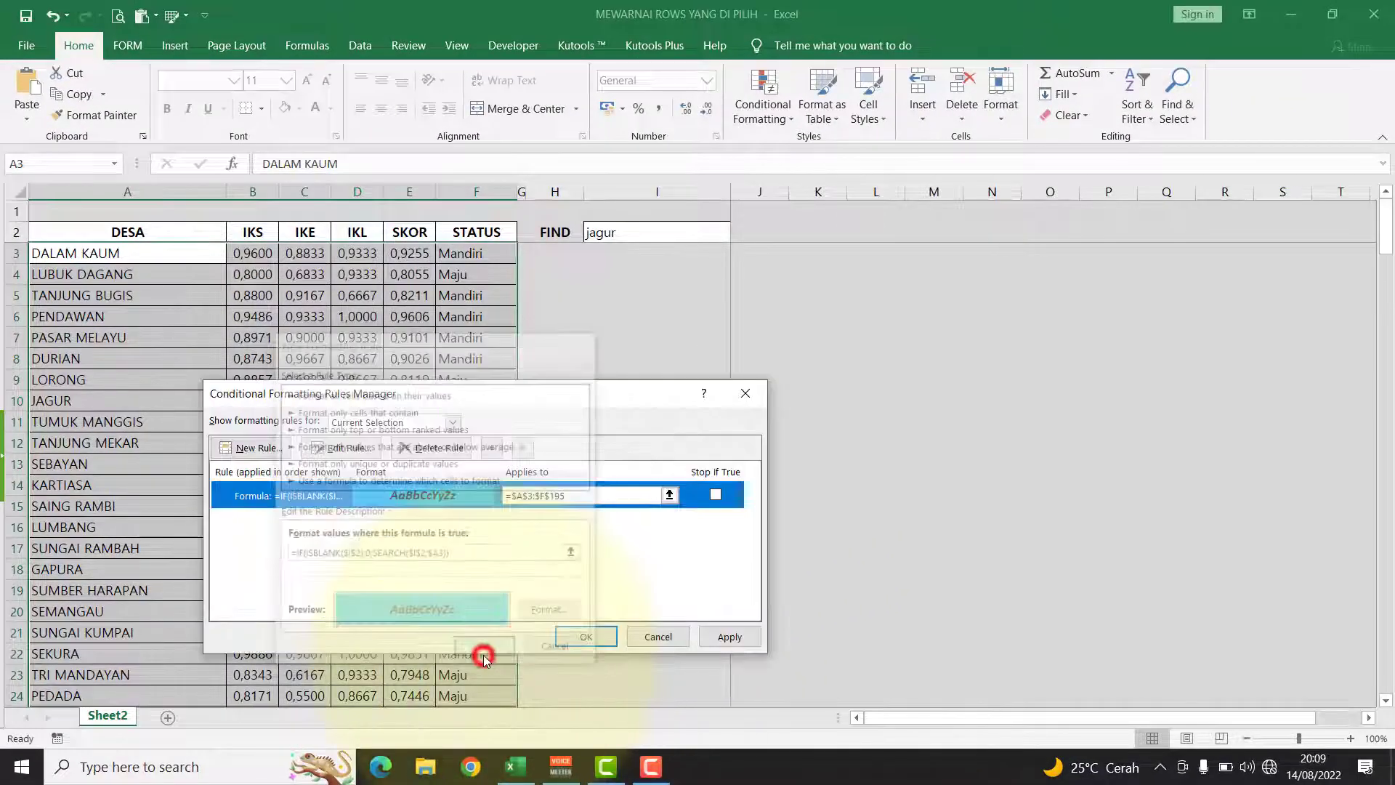
pyautogui.click(732, 636)
pyautogui.click(585, 636)
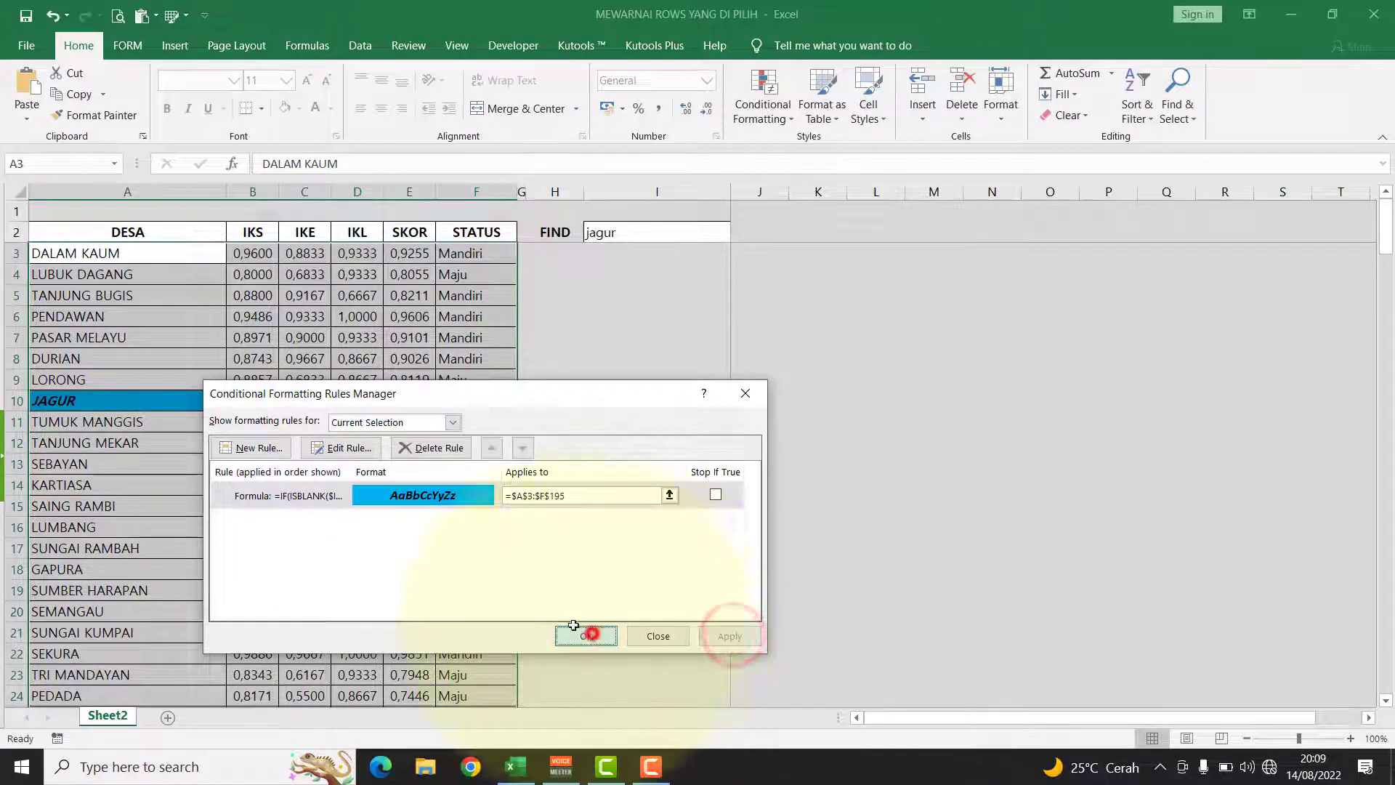
pyautogui.click(154, 402)
pyautogui.click(294, 422)
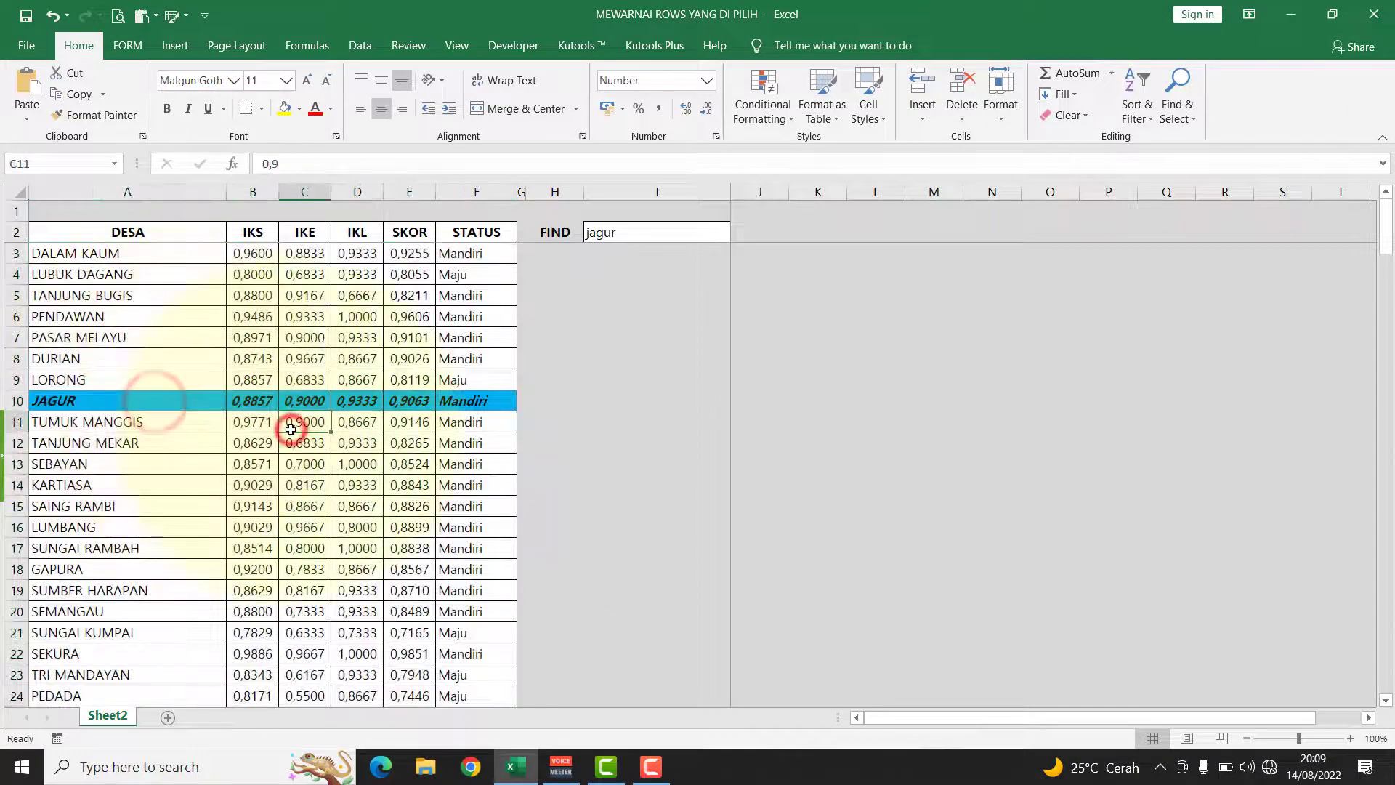
# Enter SERANGGAM in the FIND cell I2 and check the highlighting near the end of the table.
pyautogui.click(627, 234)
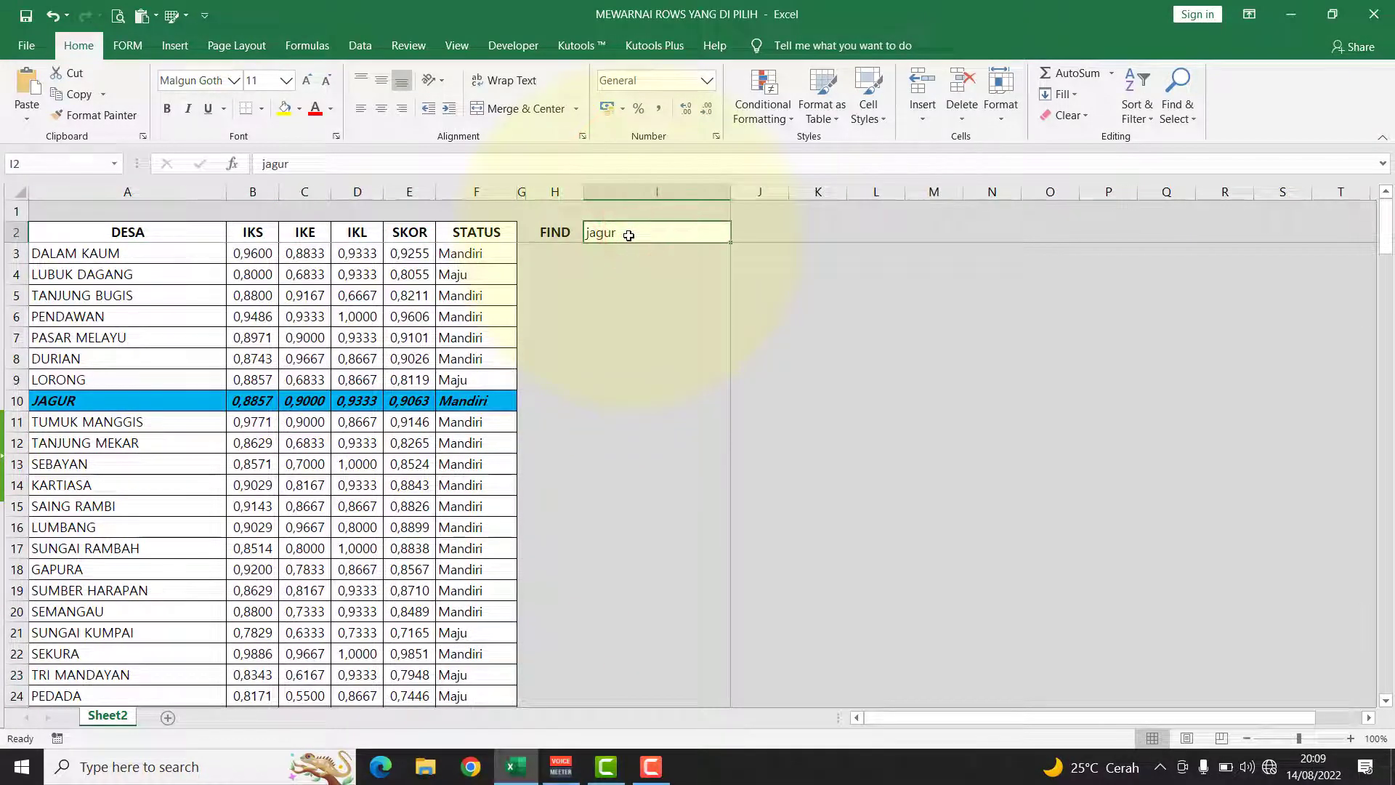
pyautogui.write('SE')
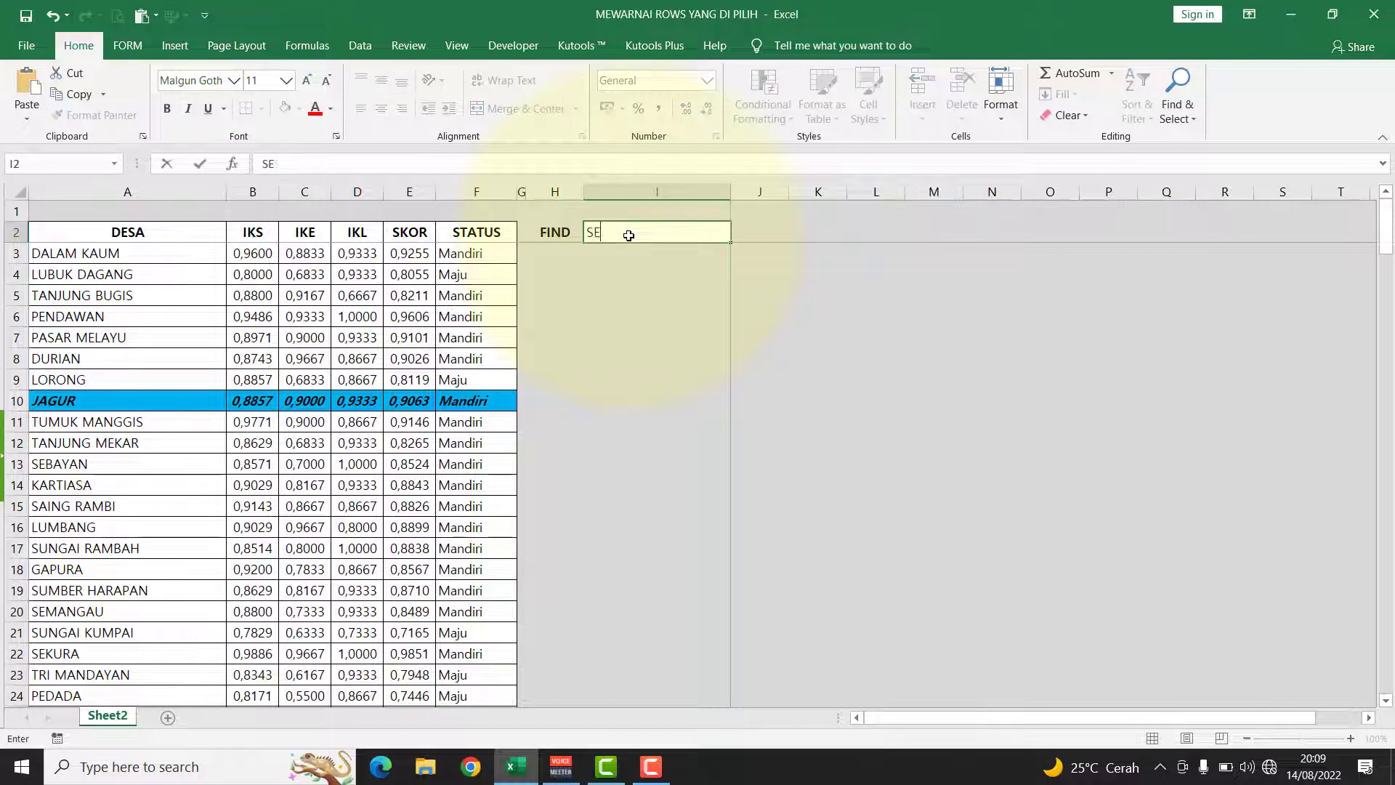
pyautogui.write('RANGGAM')
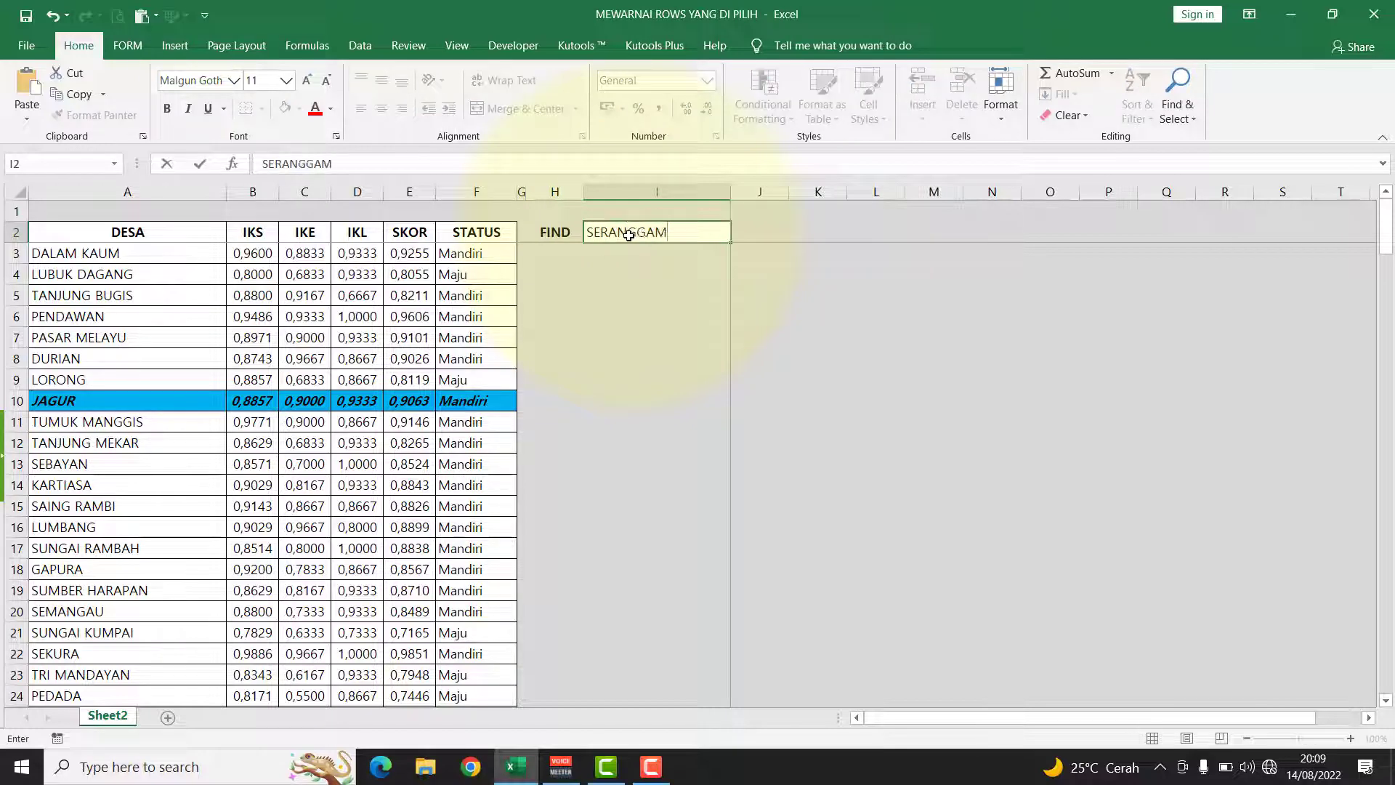
pyautogui.press('Return')
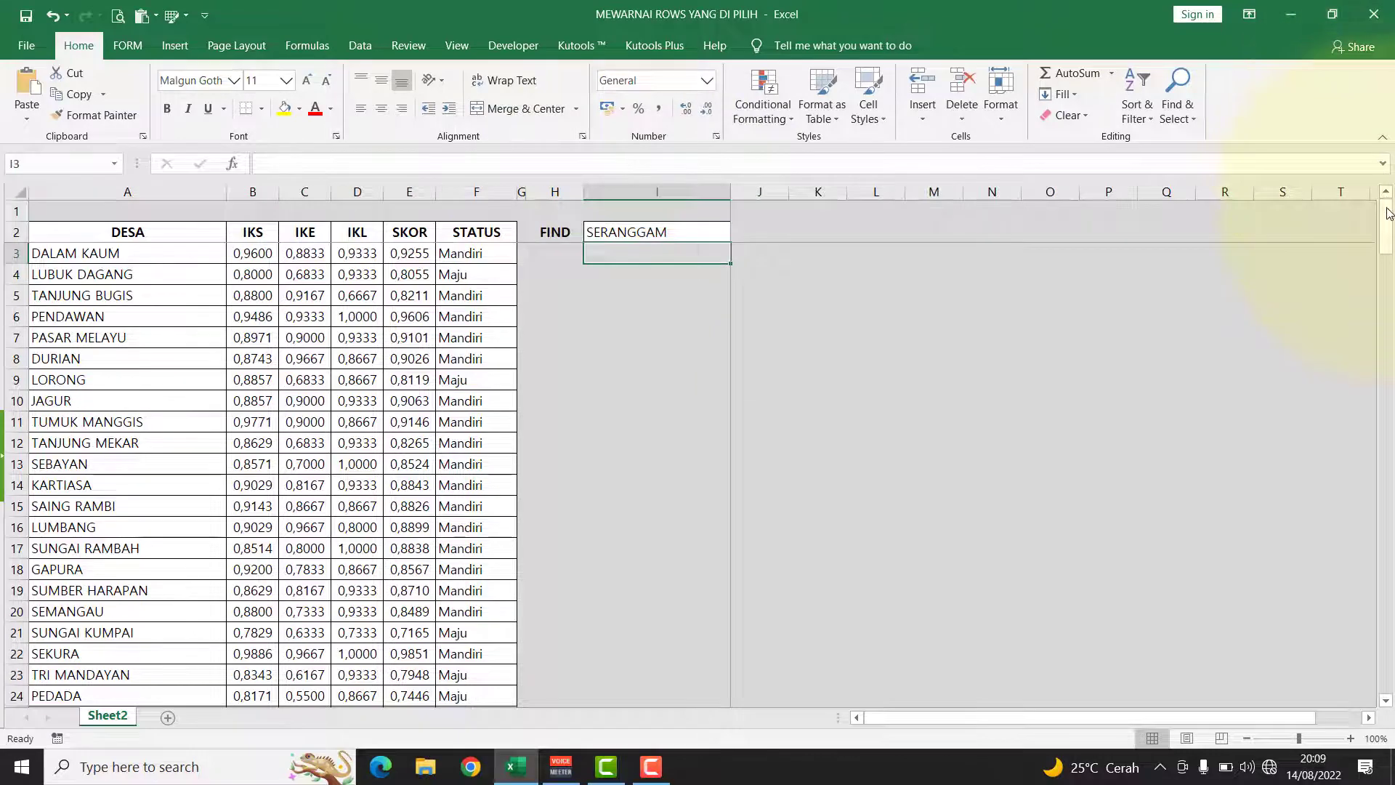
pyautogui.moveTo(1388, 211); pyautogui.dragTo(1199, 735)
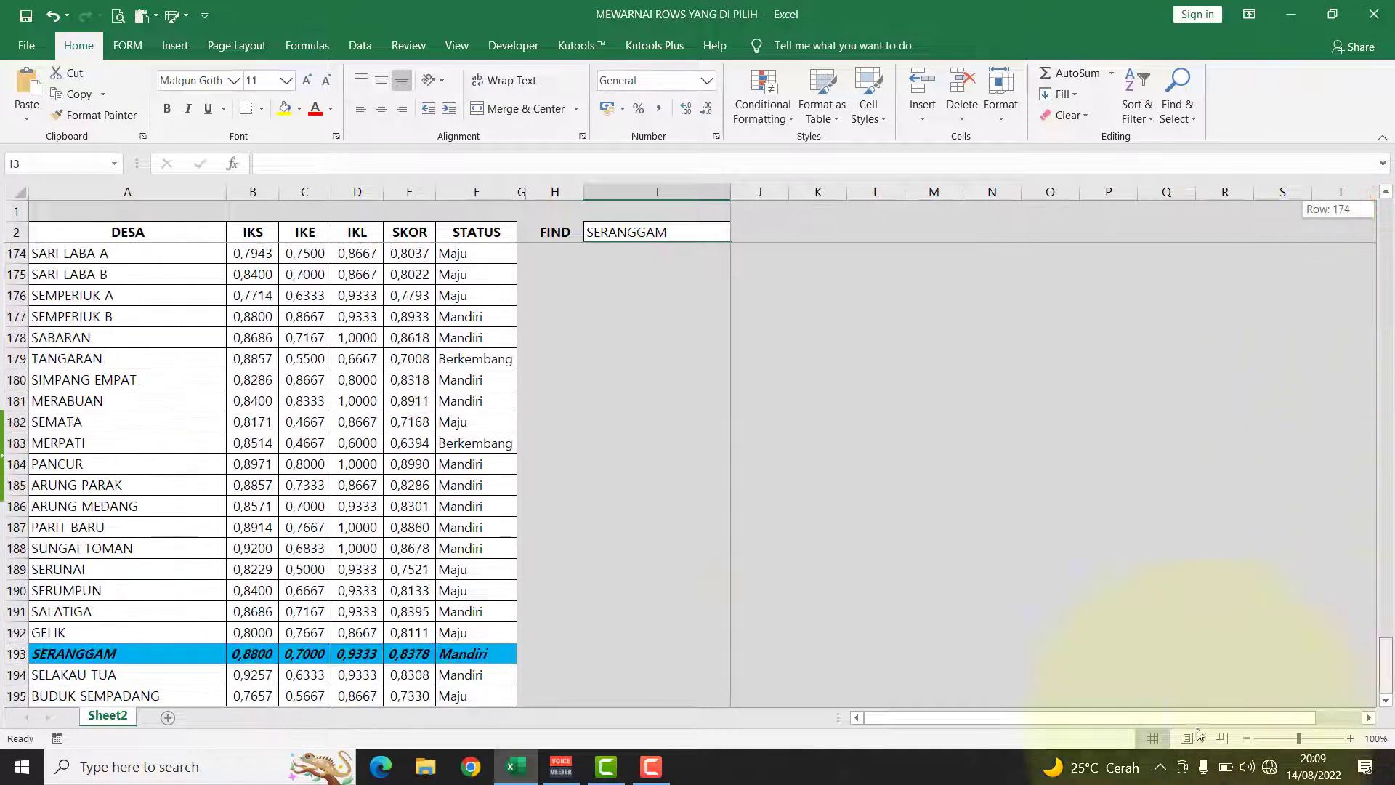
pyautogui.moveTo(1388, 667); pyautogui.dragTo(1388, 210)
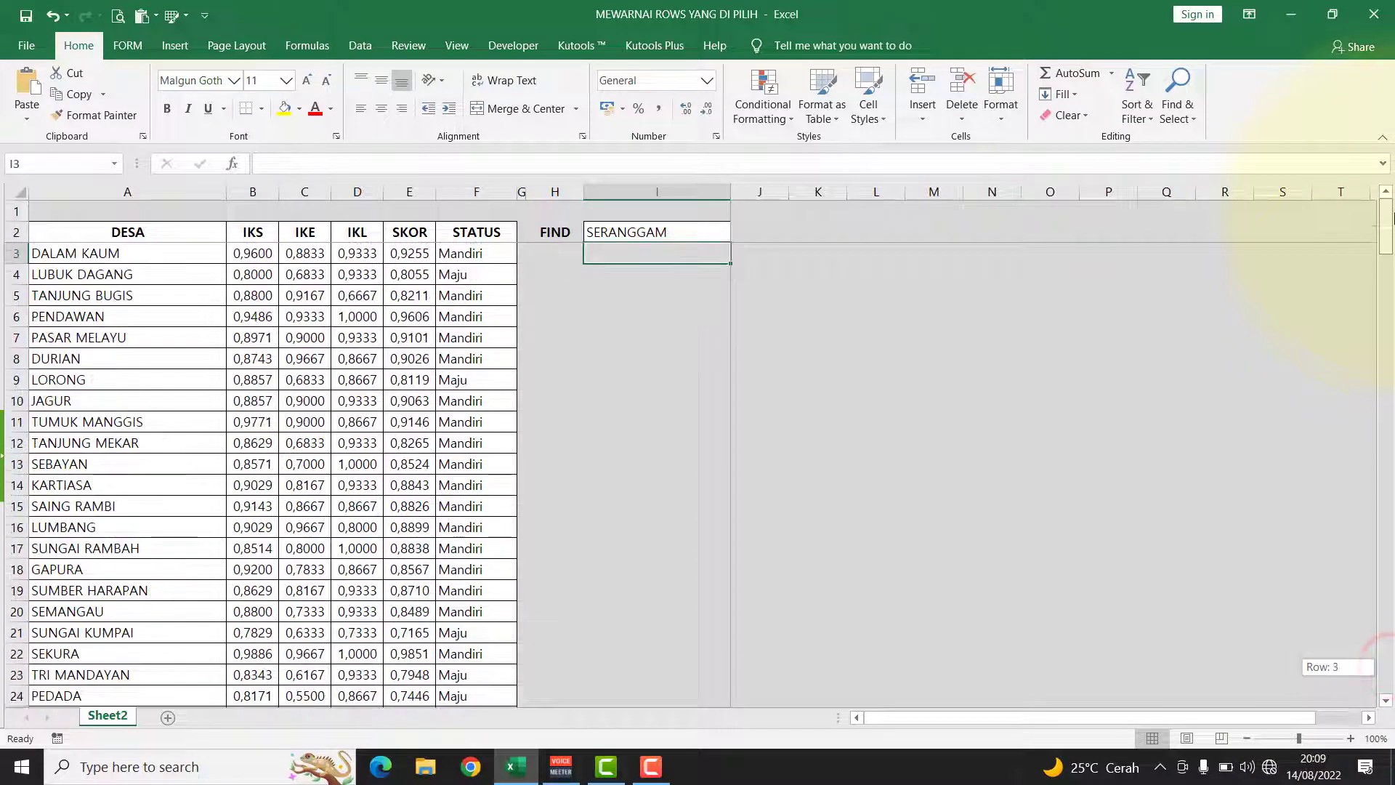
# Set the FIND cell I2 to SUNGAI and look through the table for highlighted rows.
pyautogui.click(655, 234)
pyautogui.write('SUN')
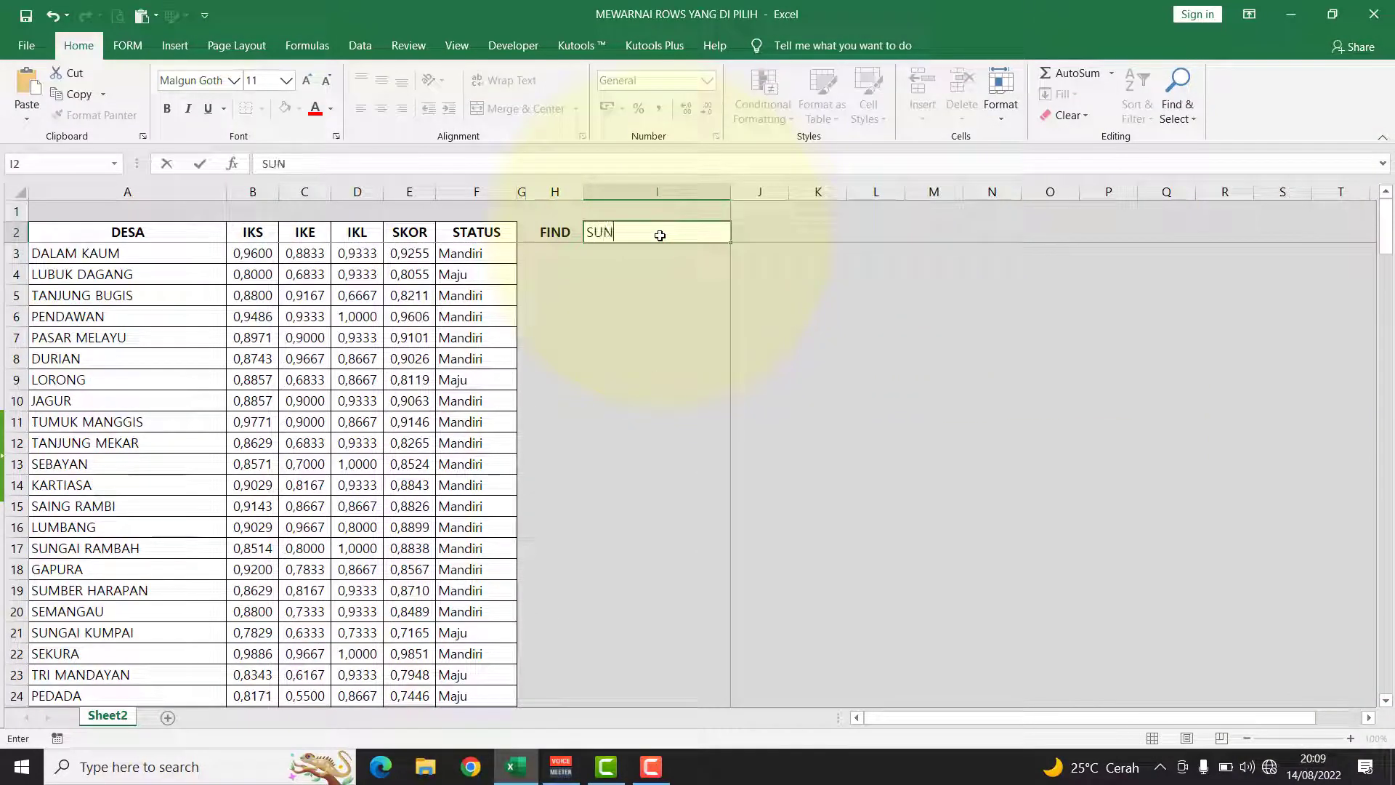
pyautogui.write('GAI')
pyautogui.press('Return')
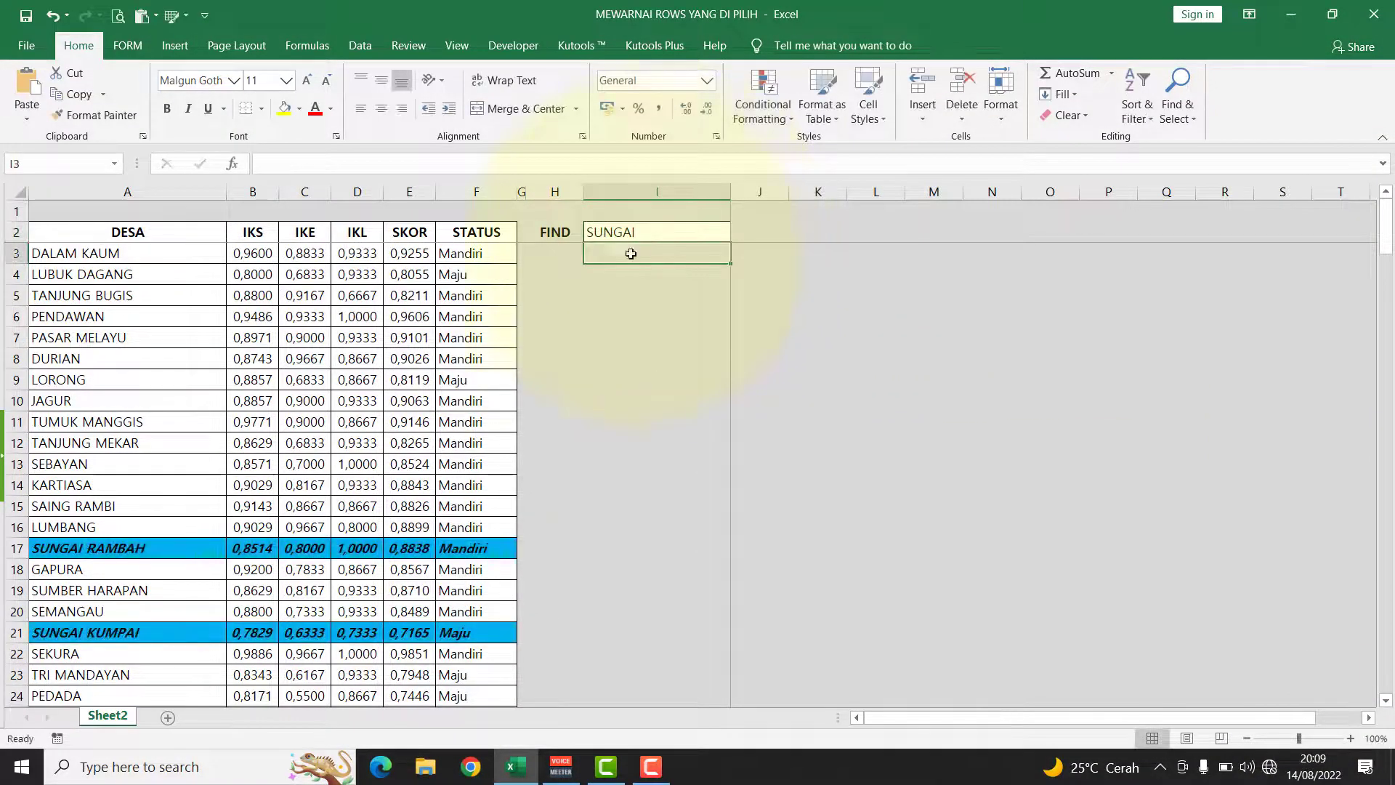
pyautogui.scroll(-13, 367, 475)
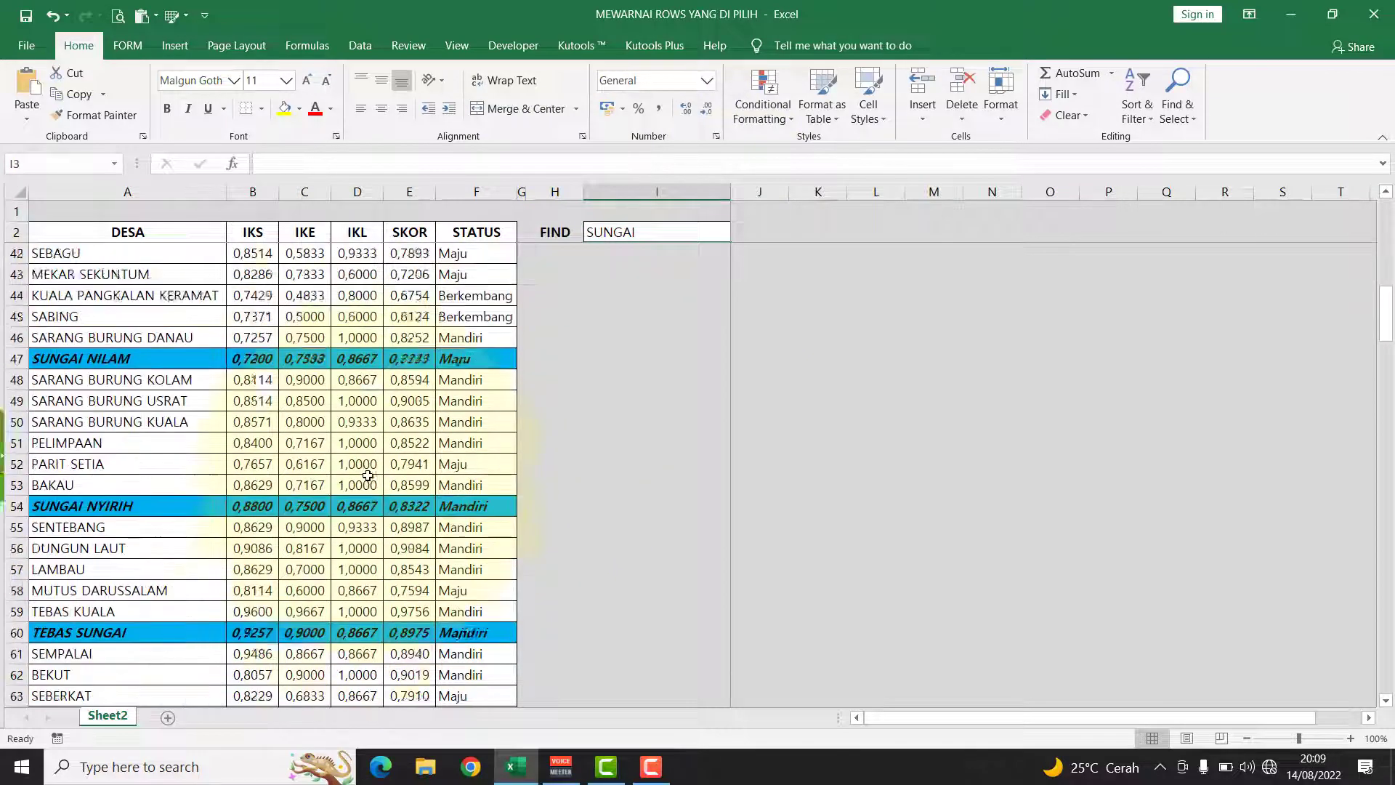
pyautogui.scroll(-18, 367, 475)
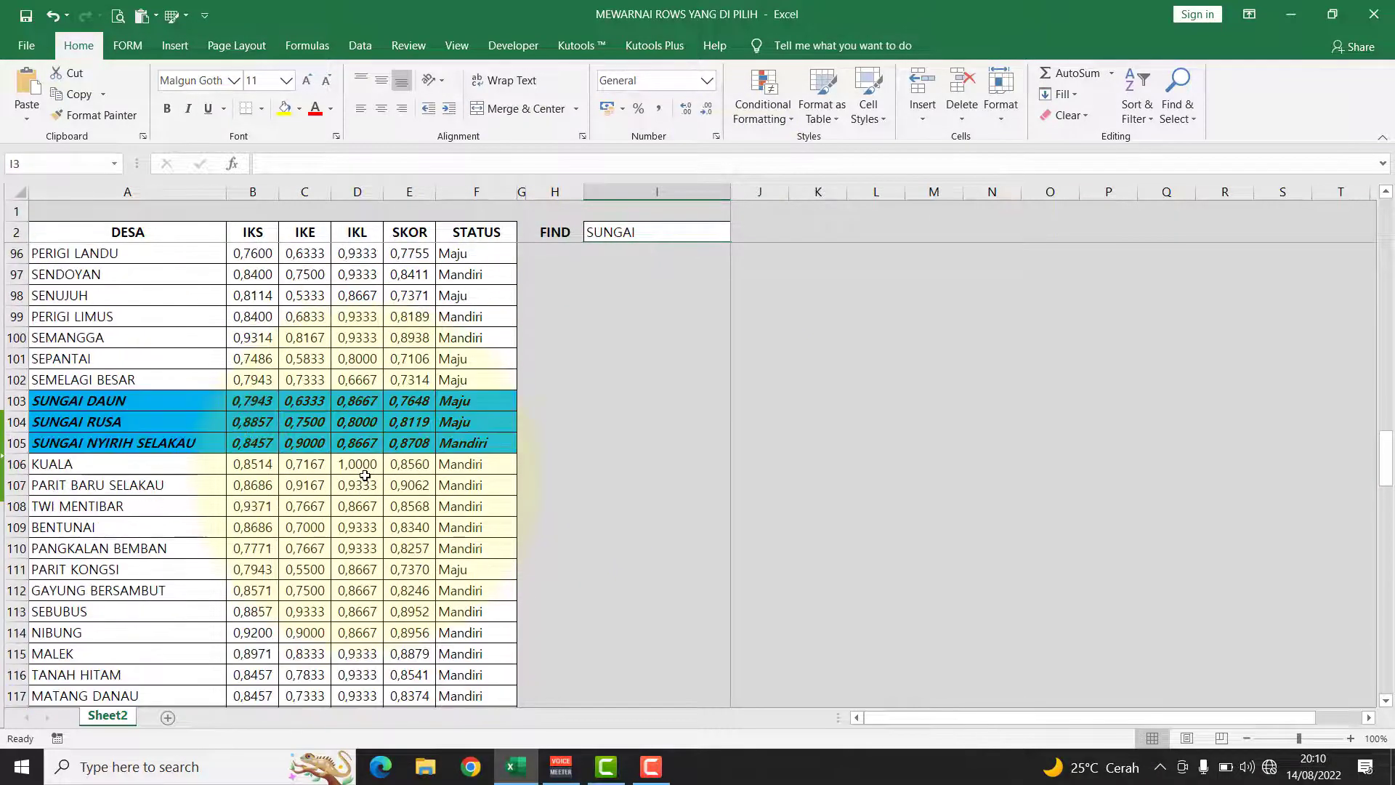
pyautogui.scroll(17, 365, 475)
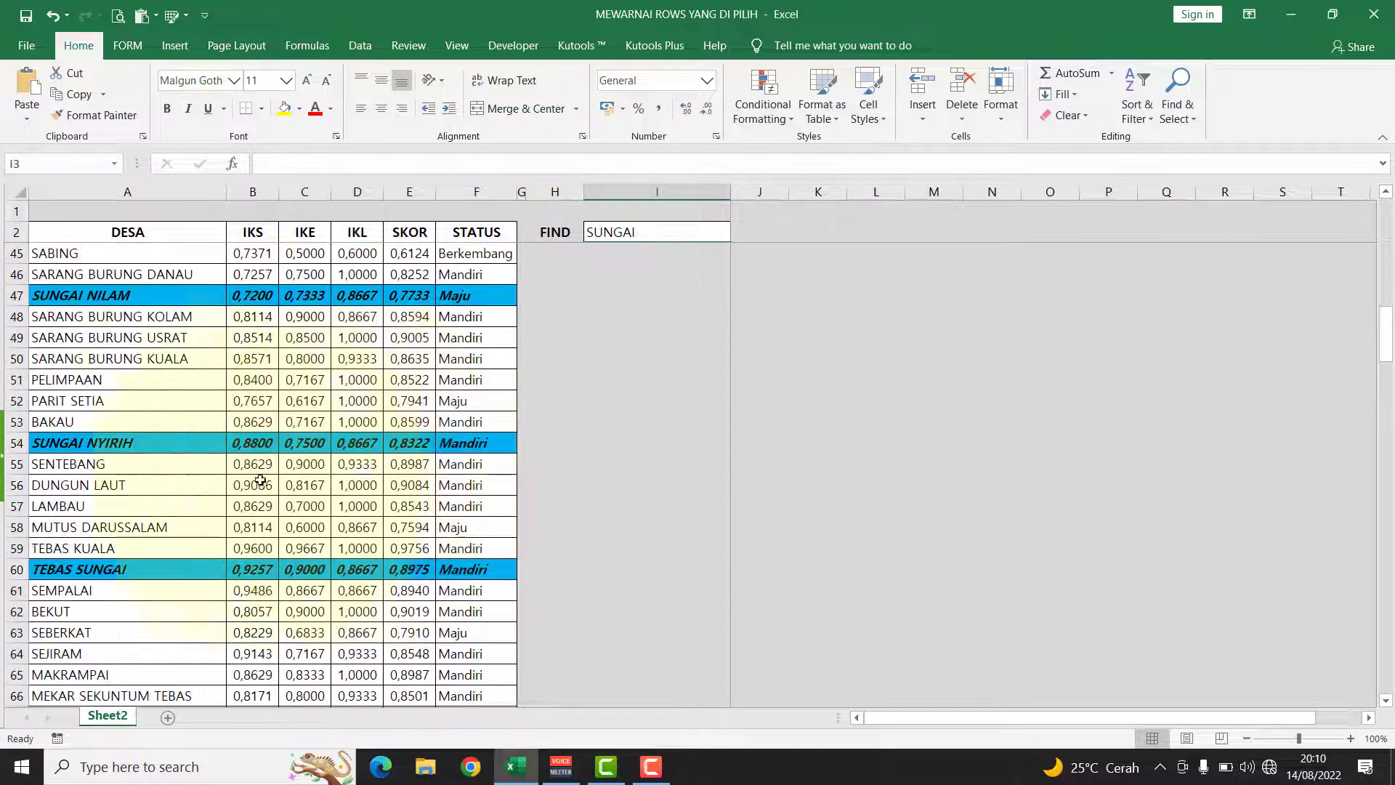
pyautogui.scroll(3, 260, 480)
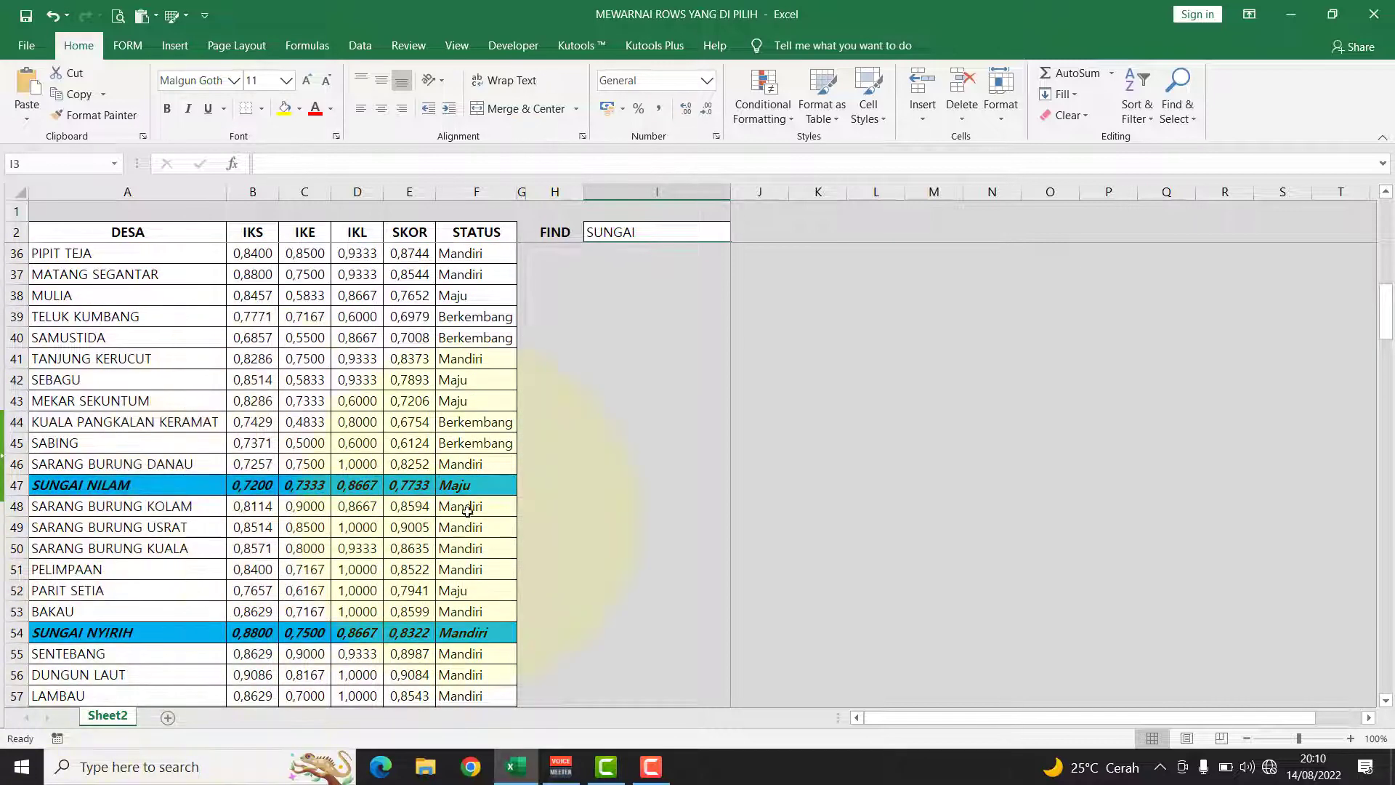
pyautogui.scroll(11, 467, 510)
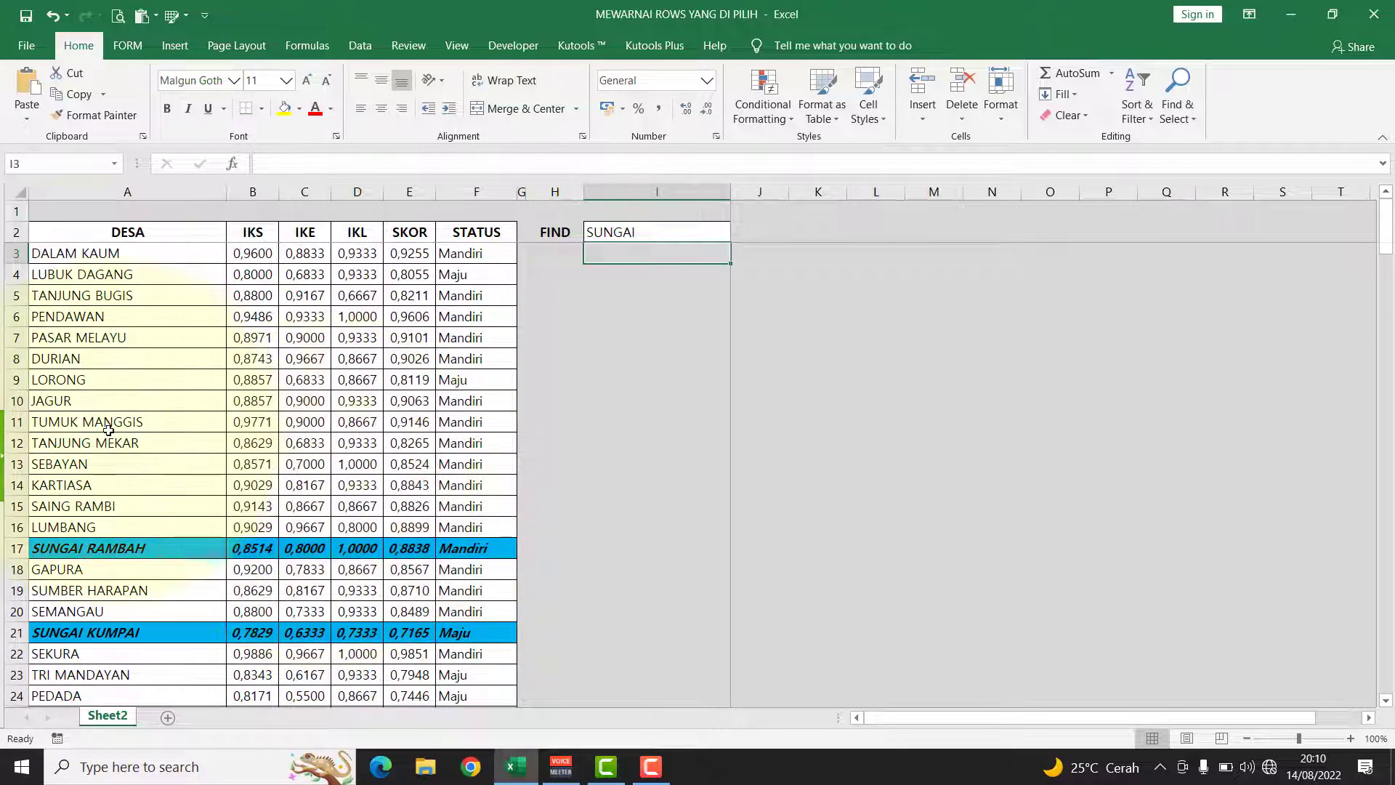
# Edit the table's conditional formatting rule so its formula reads =IF(ISBLANK($I$2);0;SEARCH($I$2;$F3)), and apply the change.
pyautogui.click(99, 252)
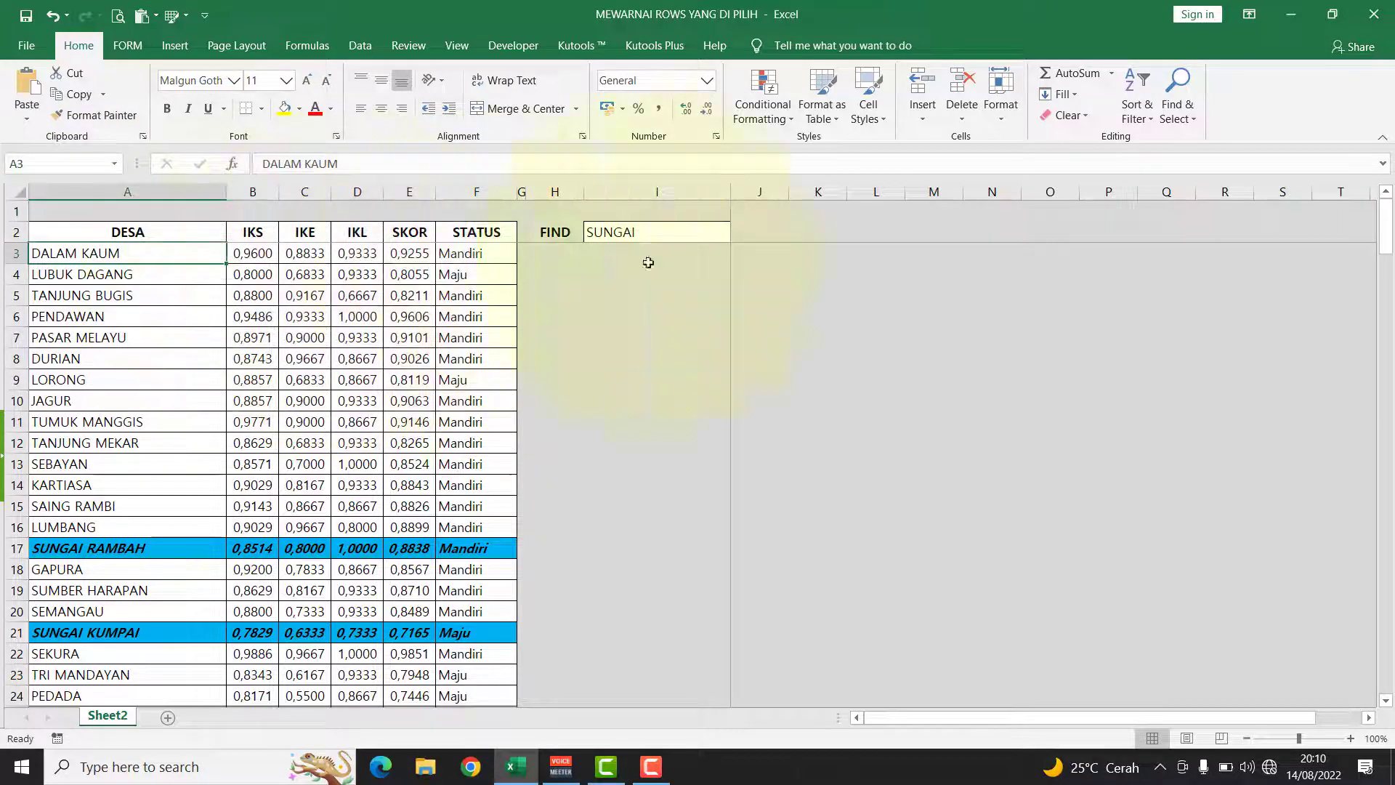
pyautogui.click(792, 120)
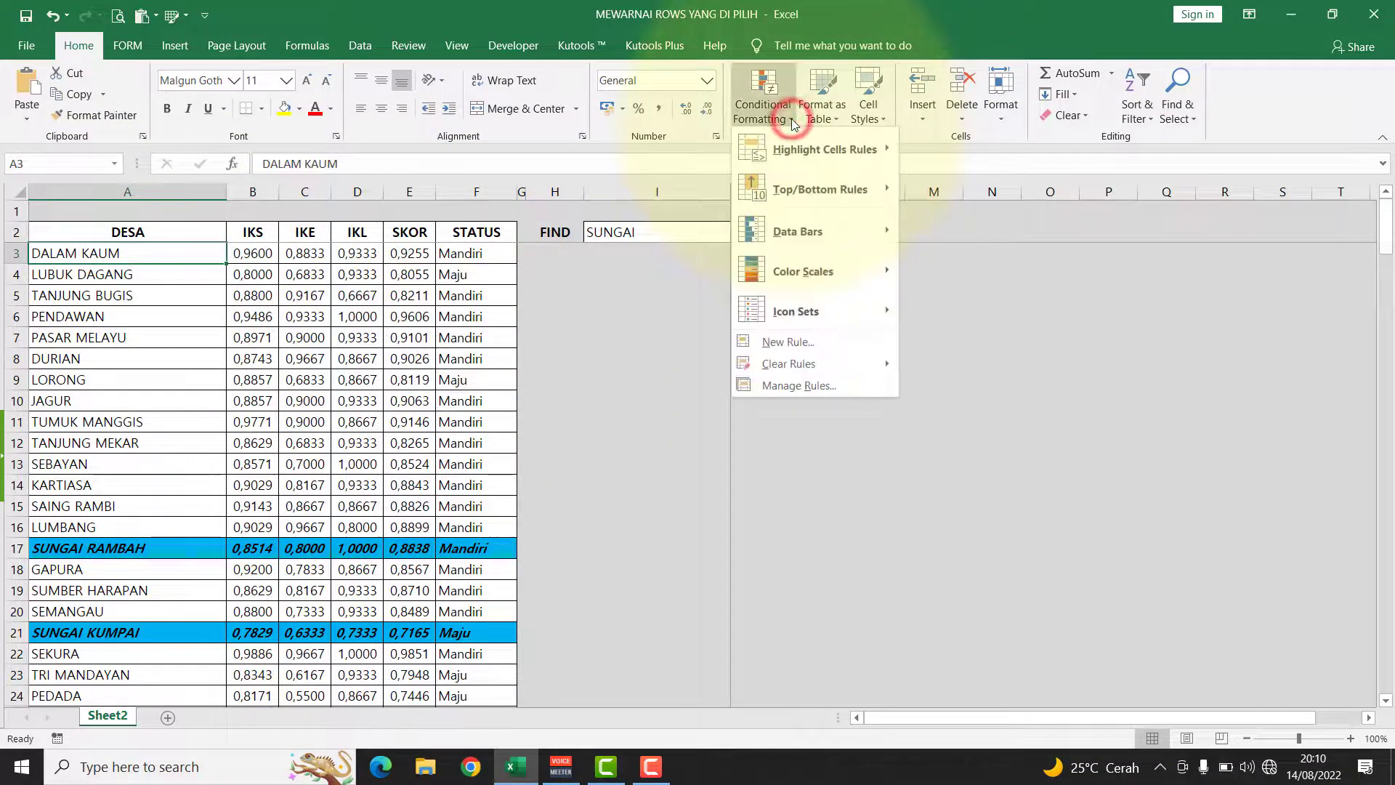
pyautogui.click(786, 385)
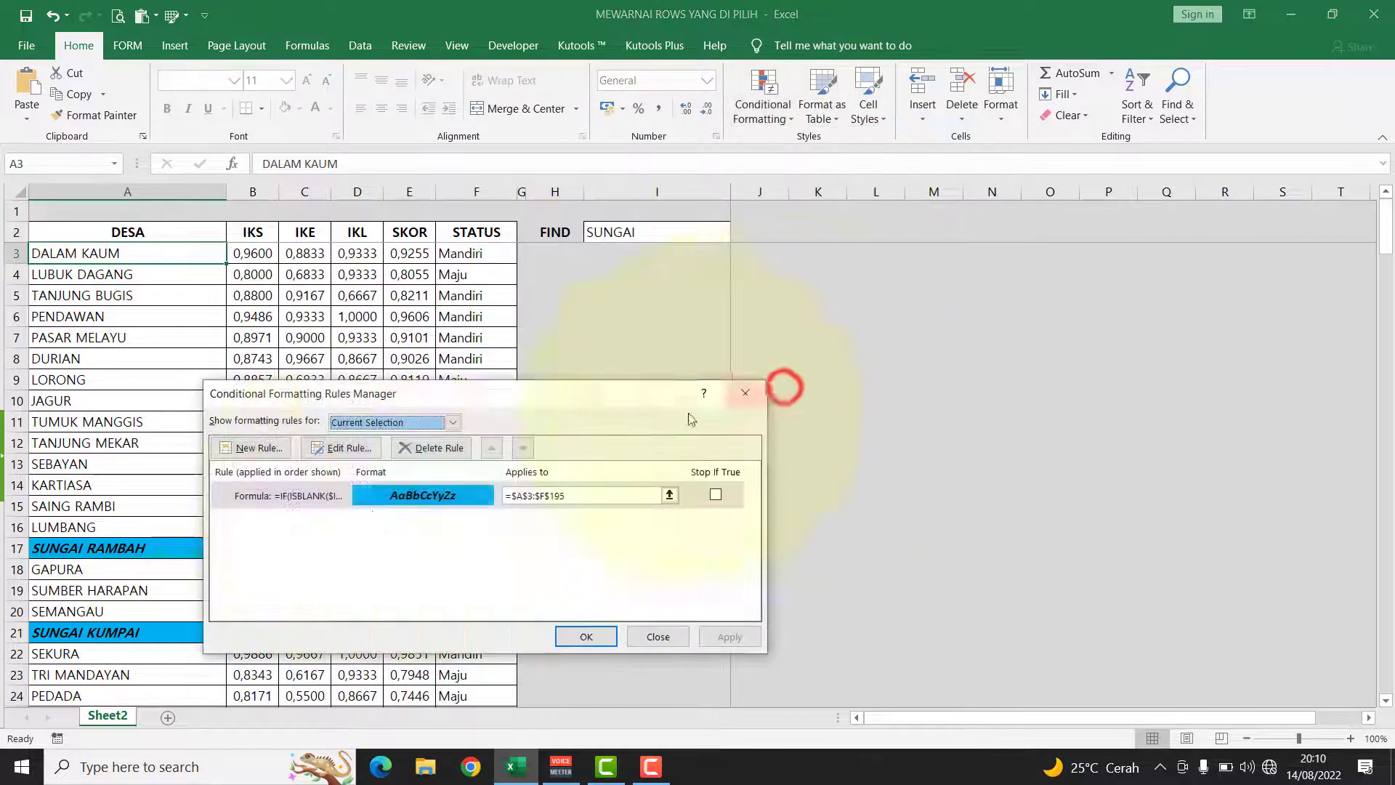
pyautogui.click(279, 495)
pyautogui.click(343, 448)
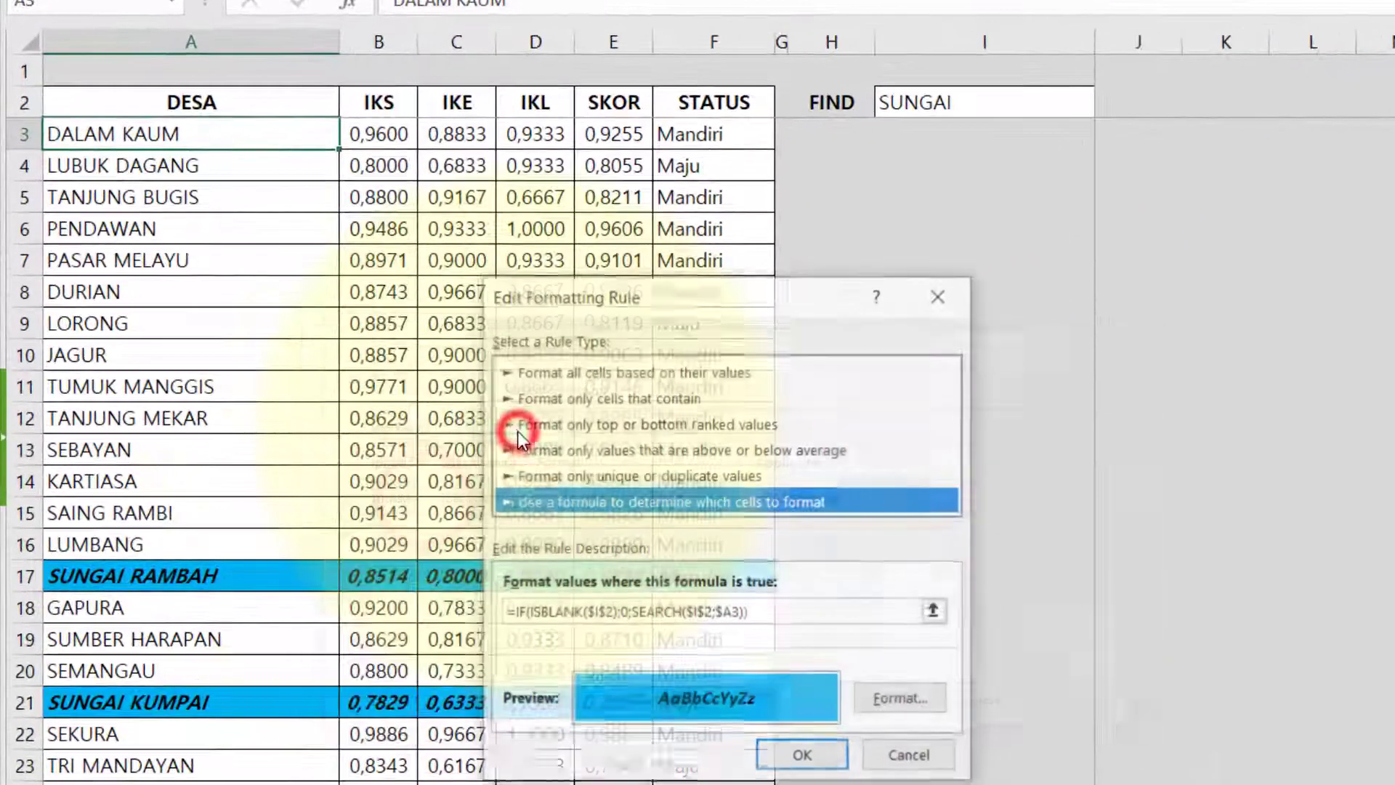
pyautogui.click(730, 614)
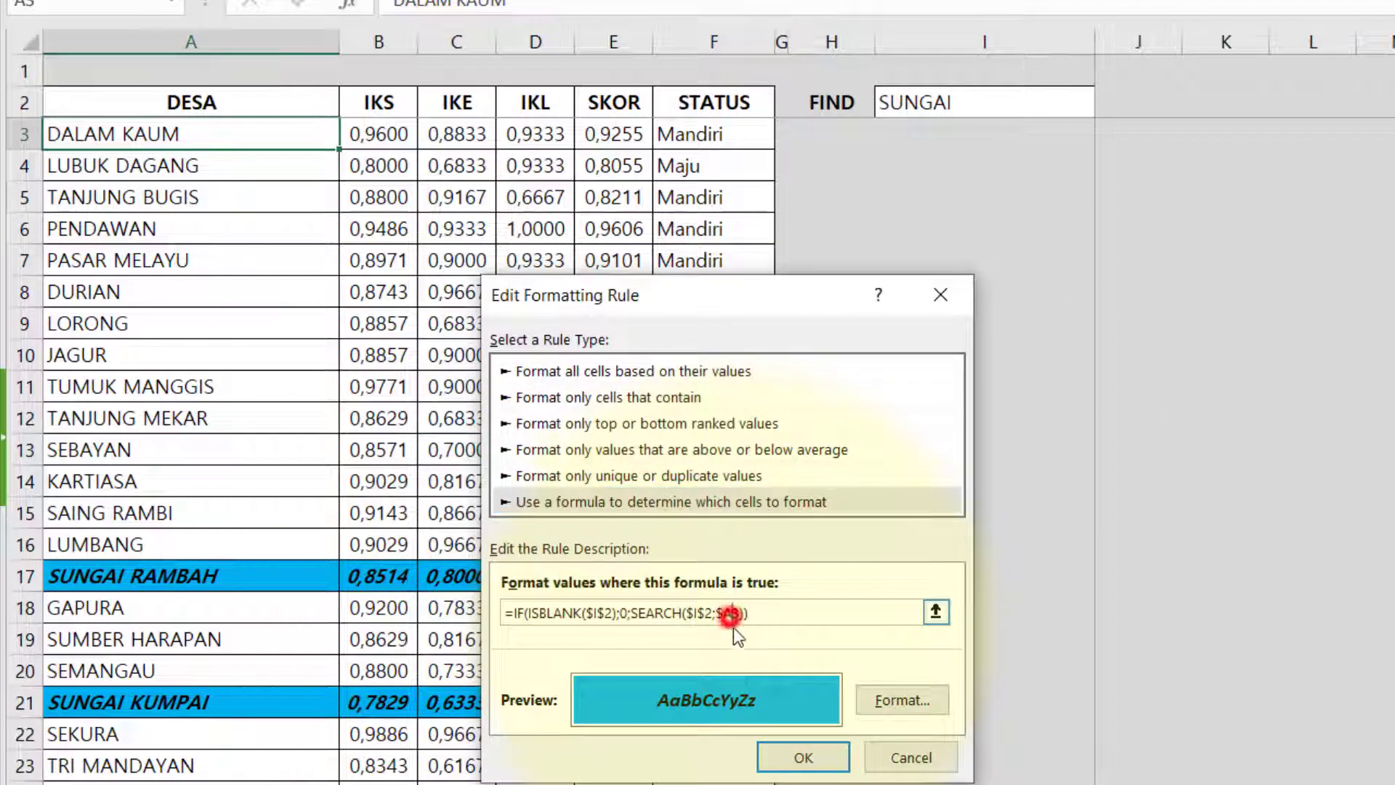
pyautogui.press('BackSpace')
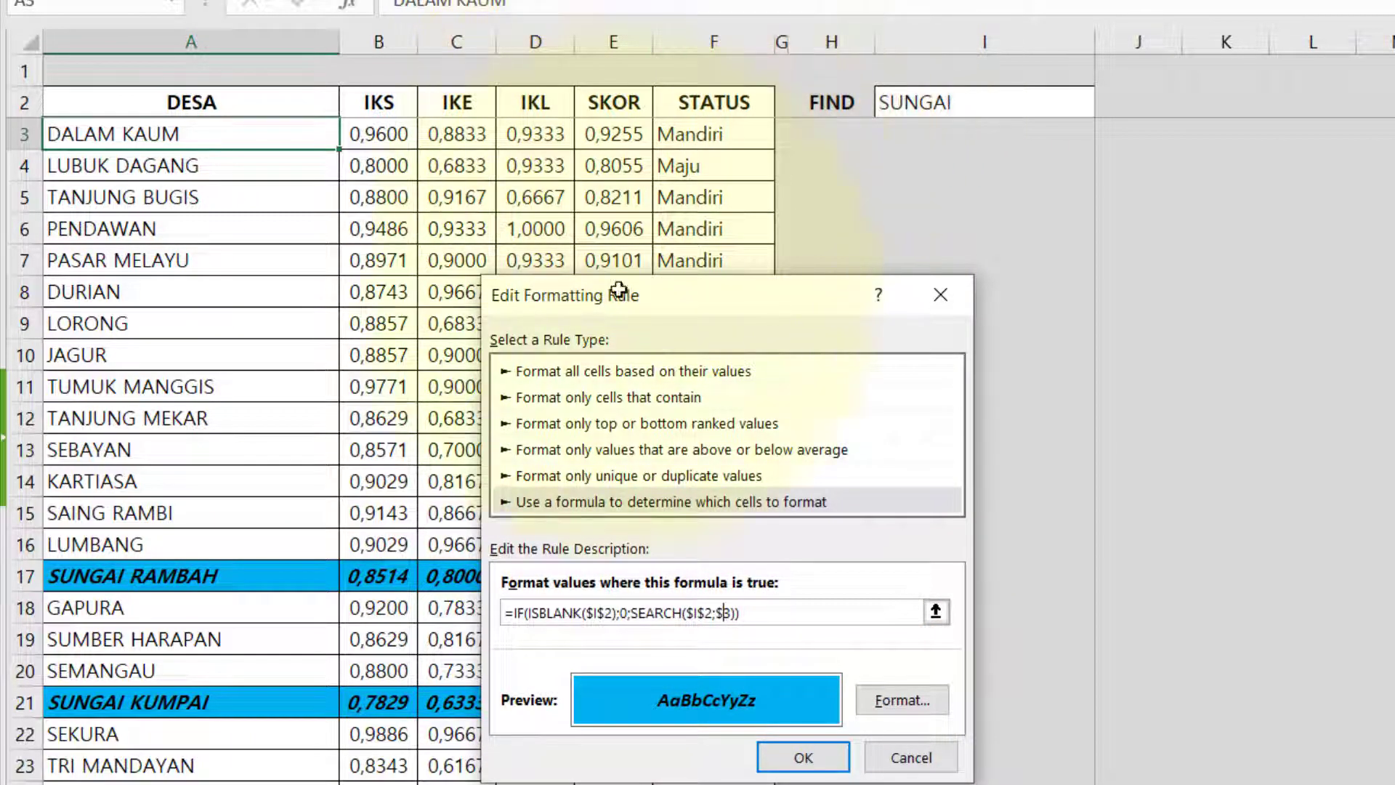
pyautogui.write('F')
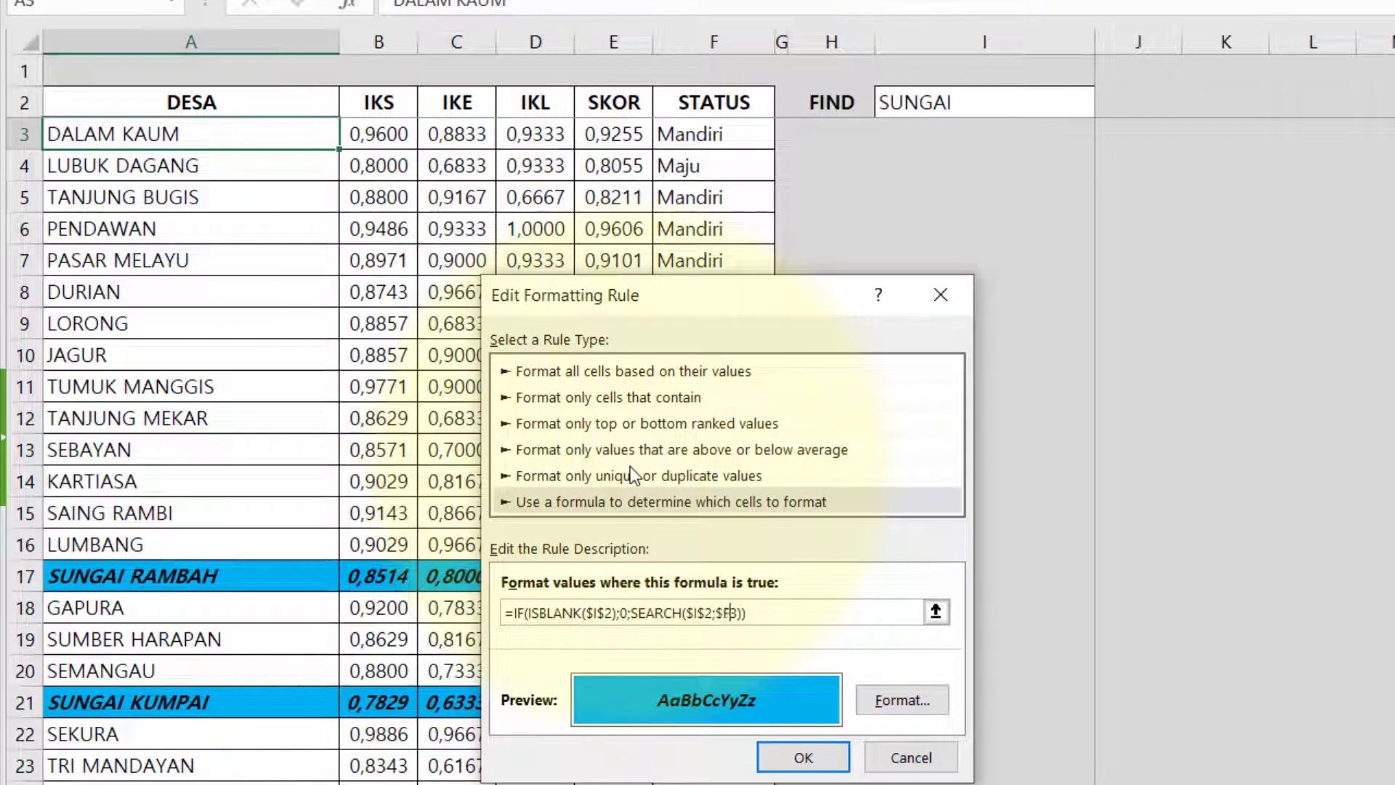
pyautogui.click(803, 757)
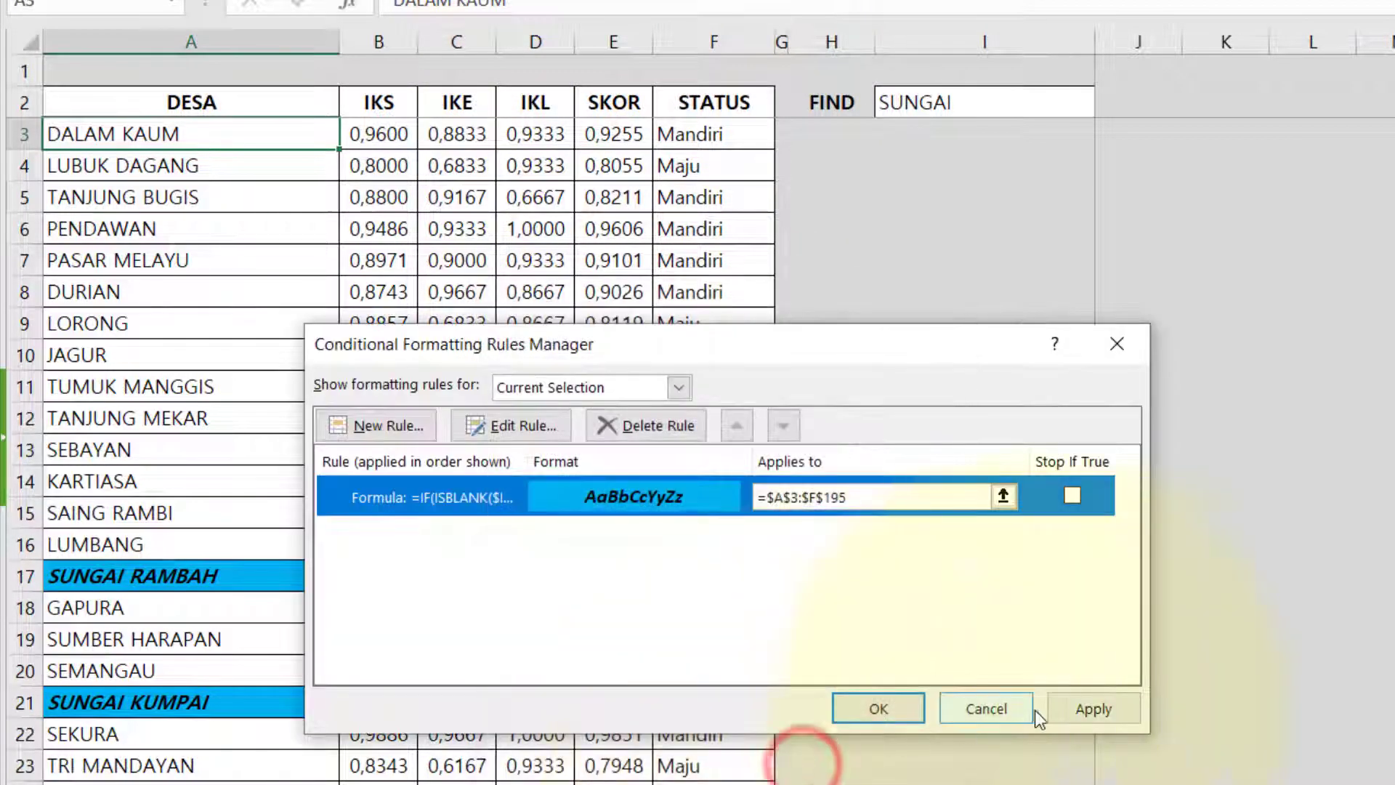
pyautogui.click(1133, 716)
pyautogui.click(868, 702)
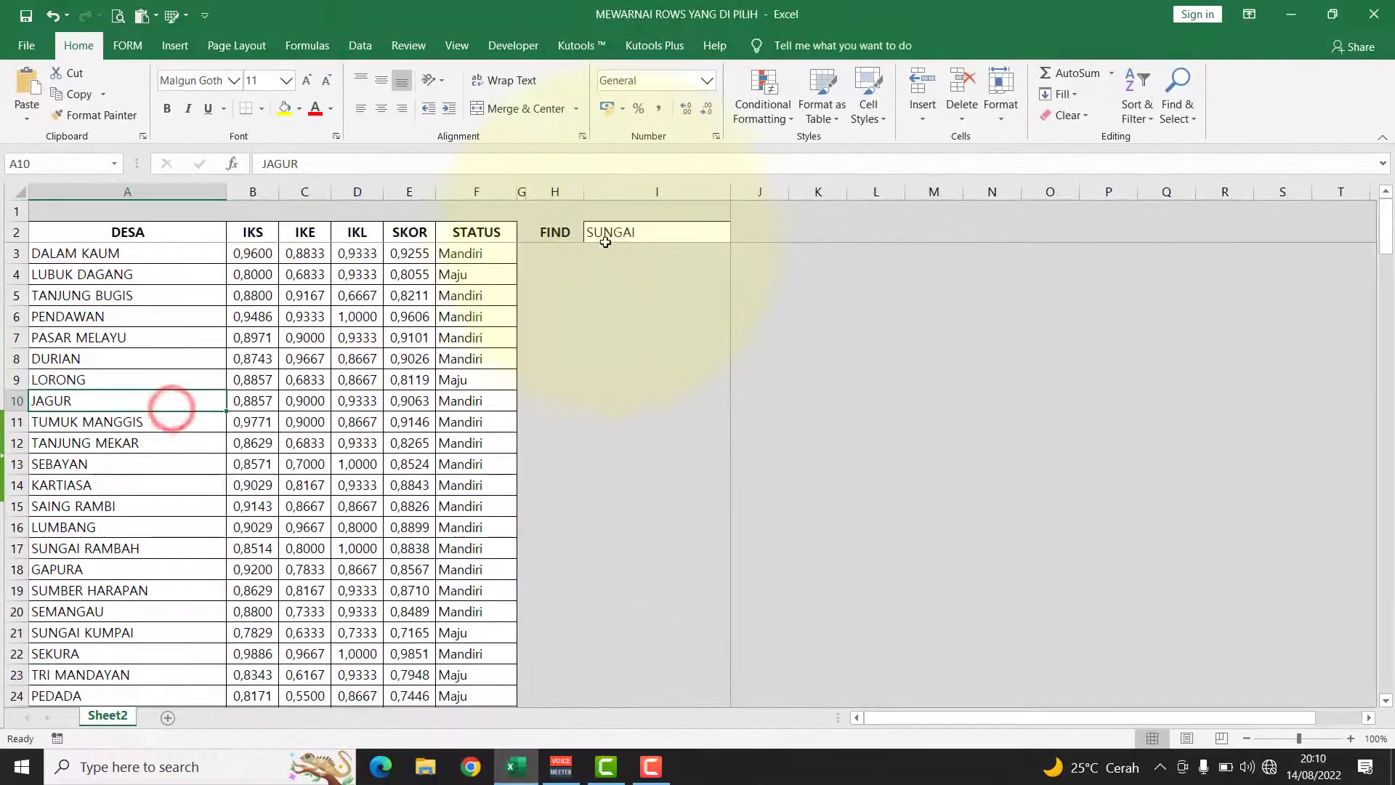
# Set the FIND cell I2 to BERKEMBANG and look through the table for rows highlighted by status.
pyautogui.click(916, 107)
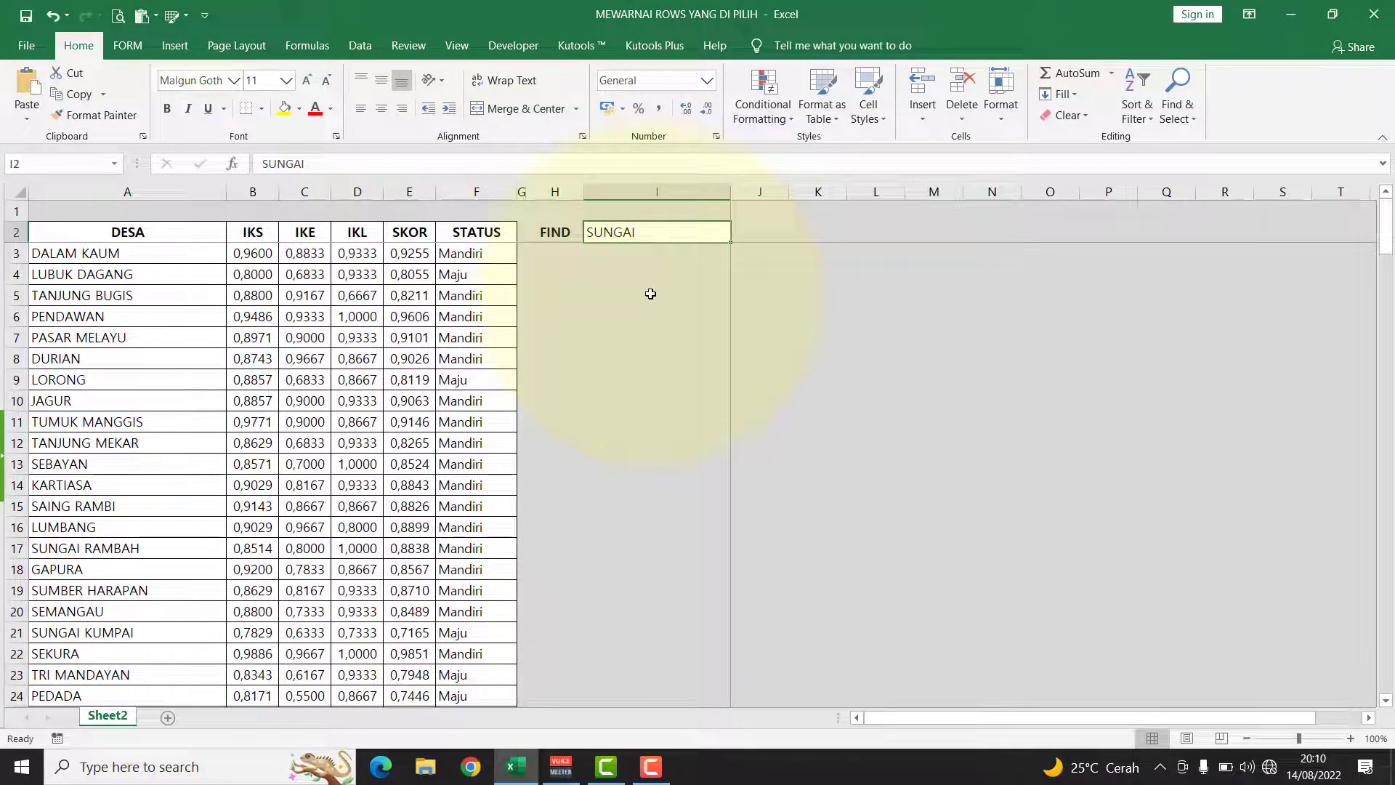
pyautogui.write('BERKEMBANG')
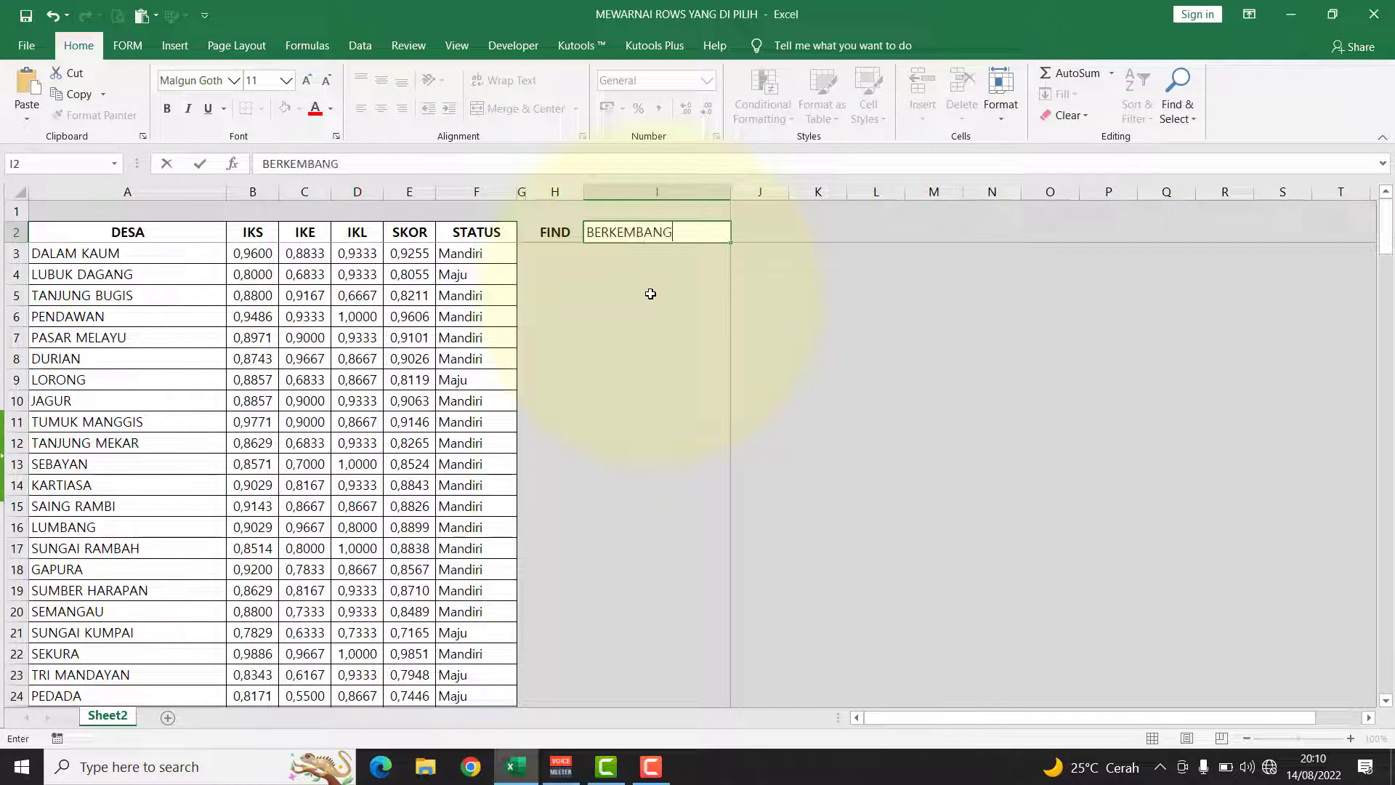
pyautogui.press('Return')
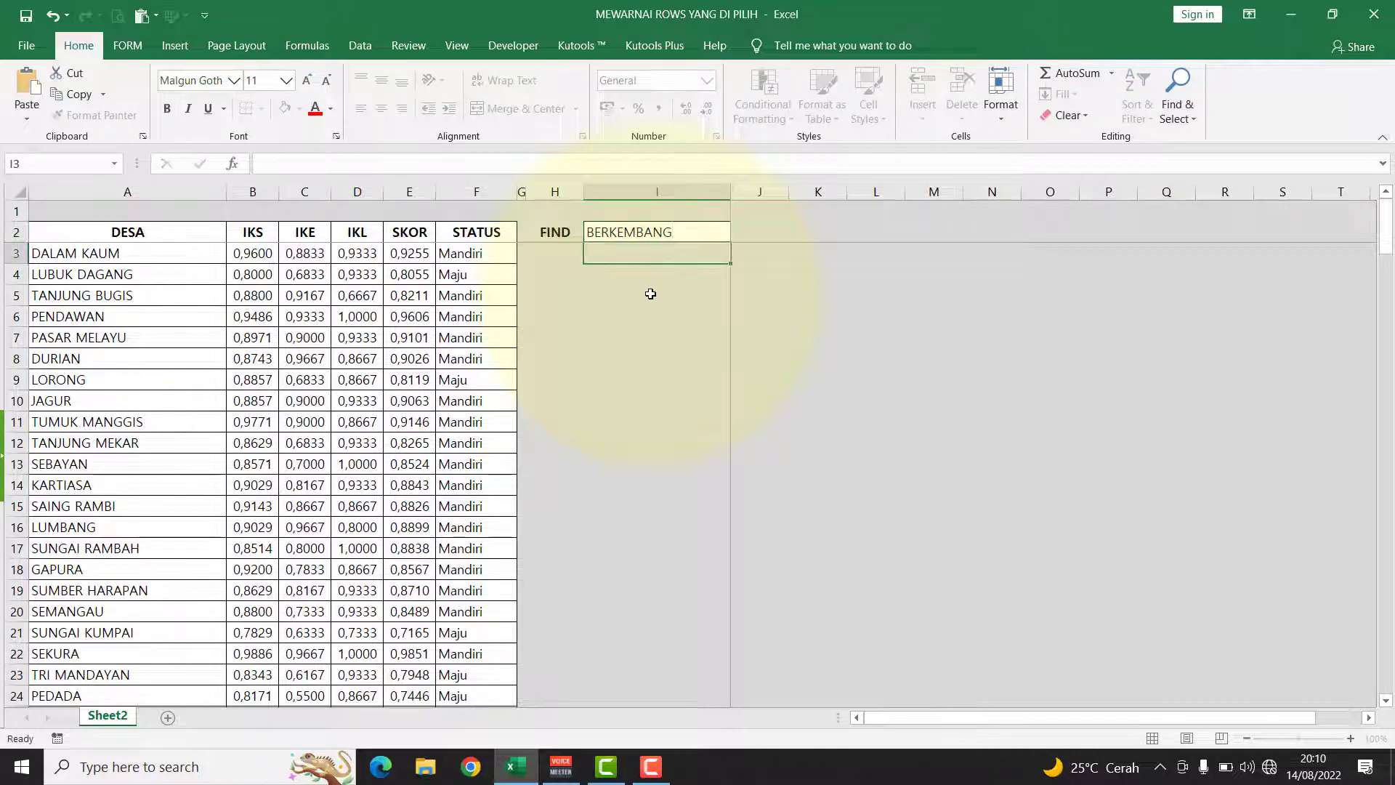
pyautogui.scroll(-12, 480, 363)
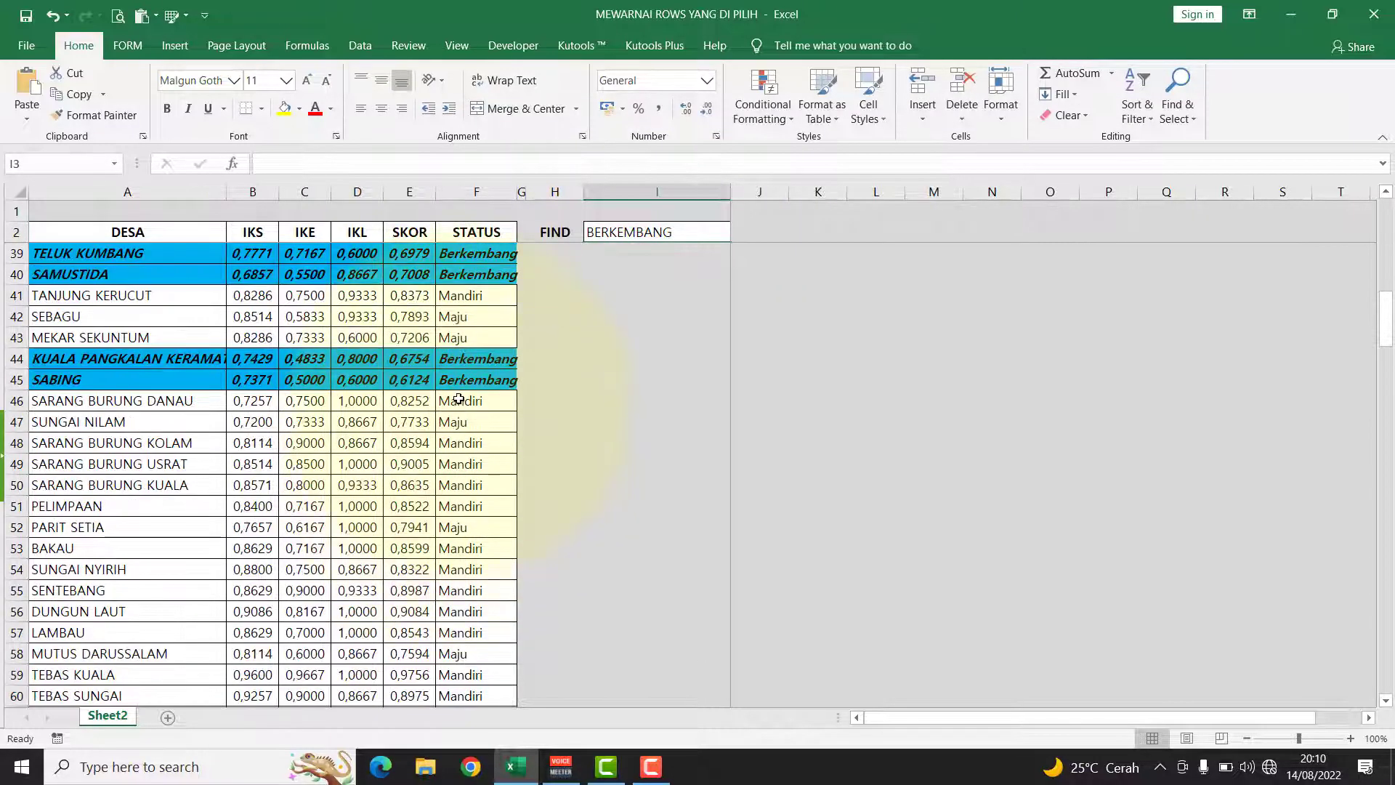
pyautogui.scroll(-10, 458, 405)
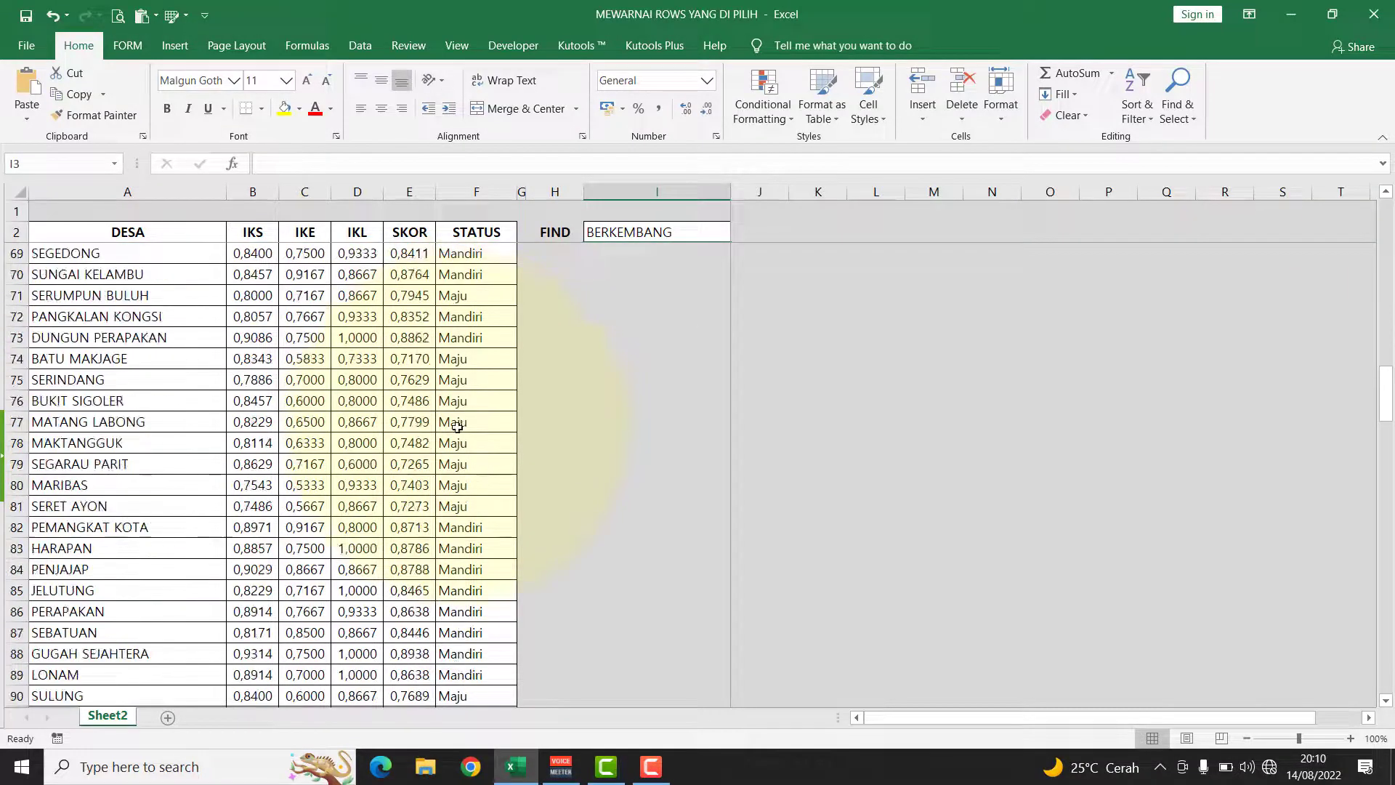
pyautogui.scroll(5, 456, 426)
pyautogui.scroll(17, 457, 427)
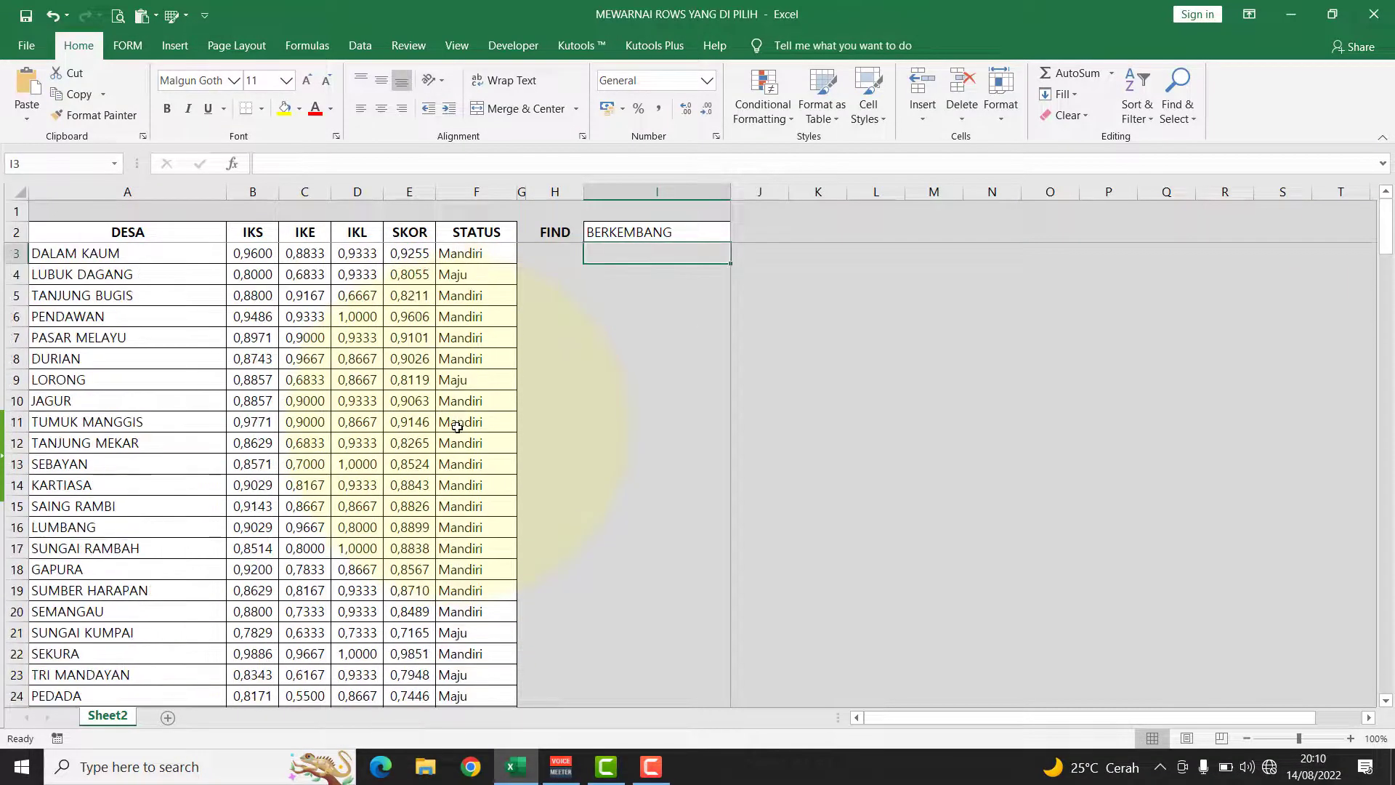
pyautogui.click(433, 405)
pyautogui.click(247, 340)
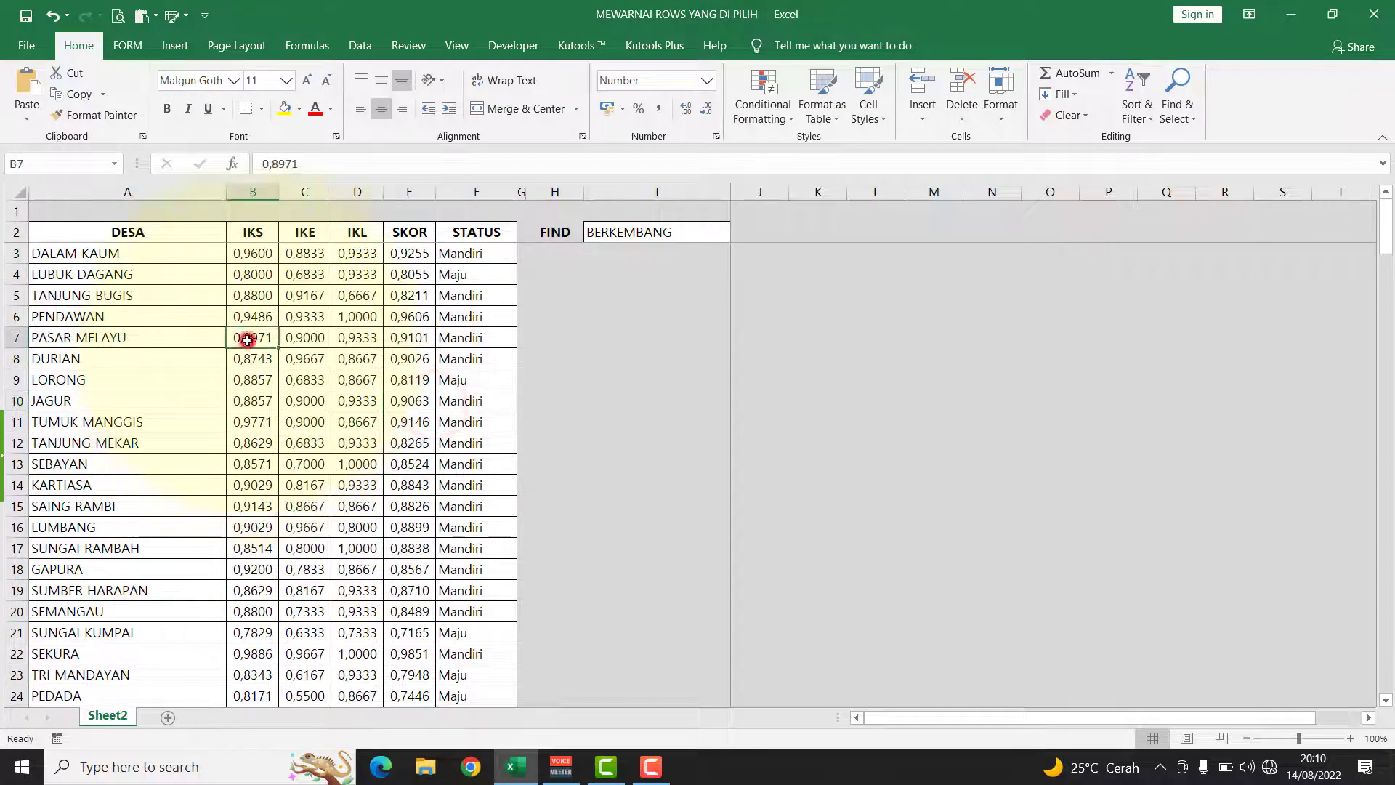
pyautogui.click(411, 339)
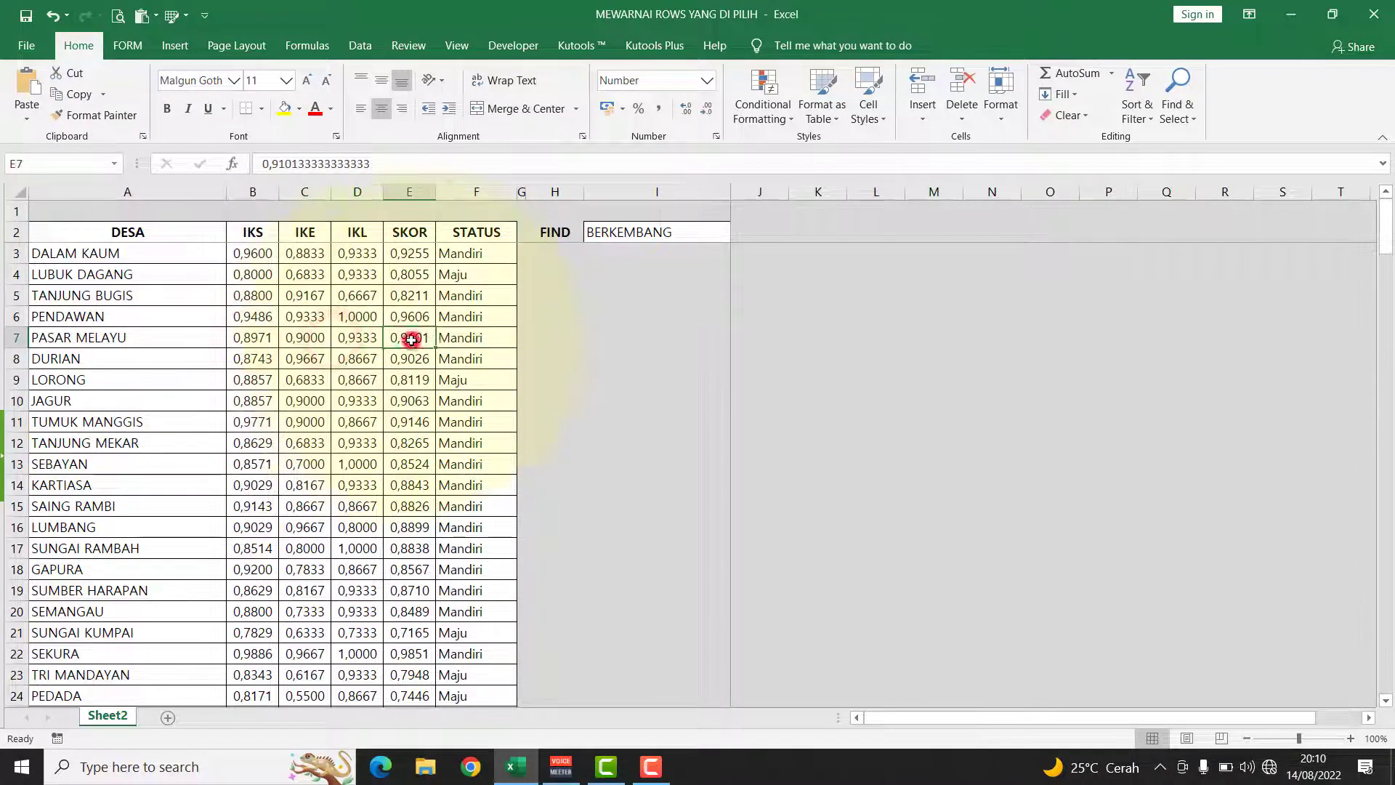
pyautogui.click(459, 343)
pyautogui.click(411, 360)
pyautogui.click(350, 360)
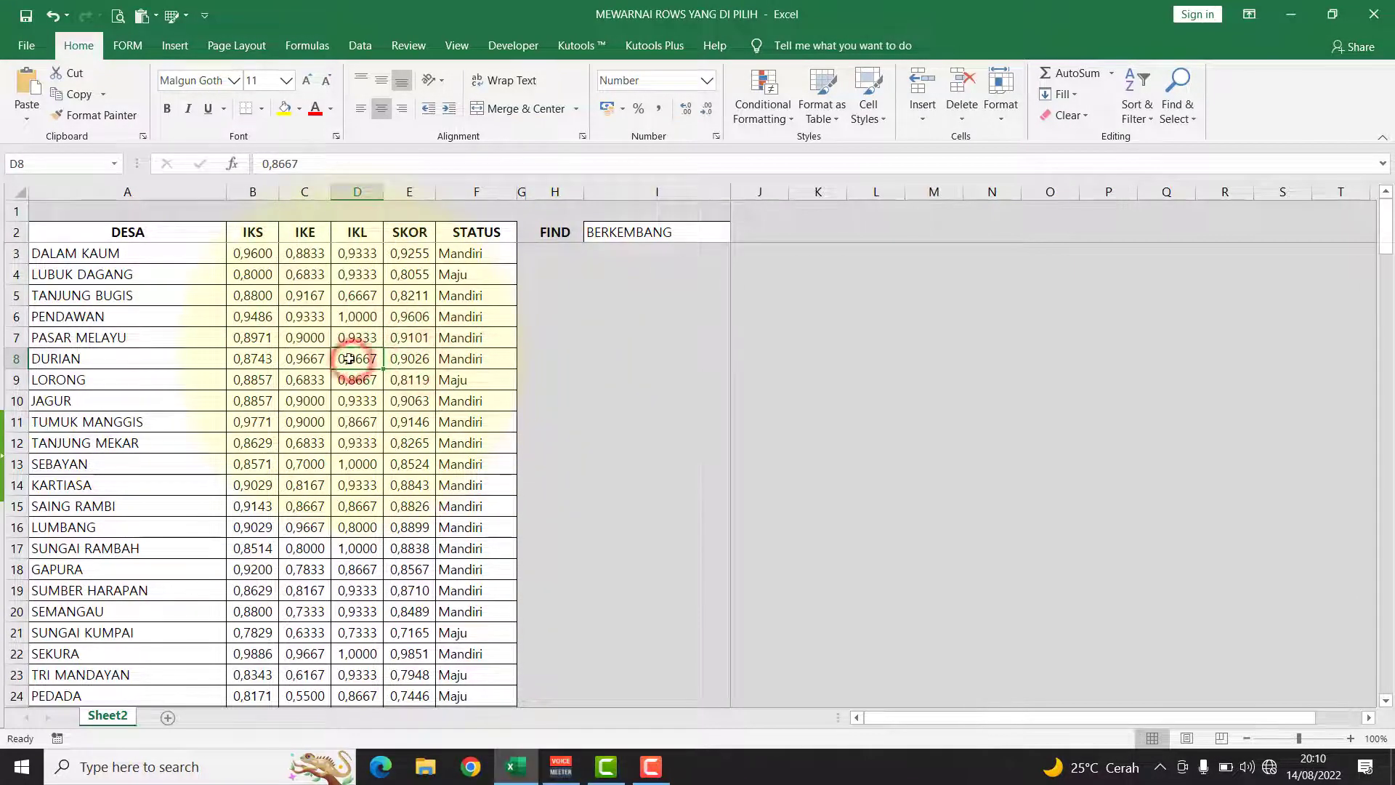
pyautogui.click(352, 340)
pyautogui.click(310, 340)
pyautogui.click(258, 339)
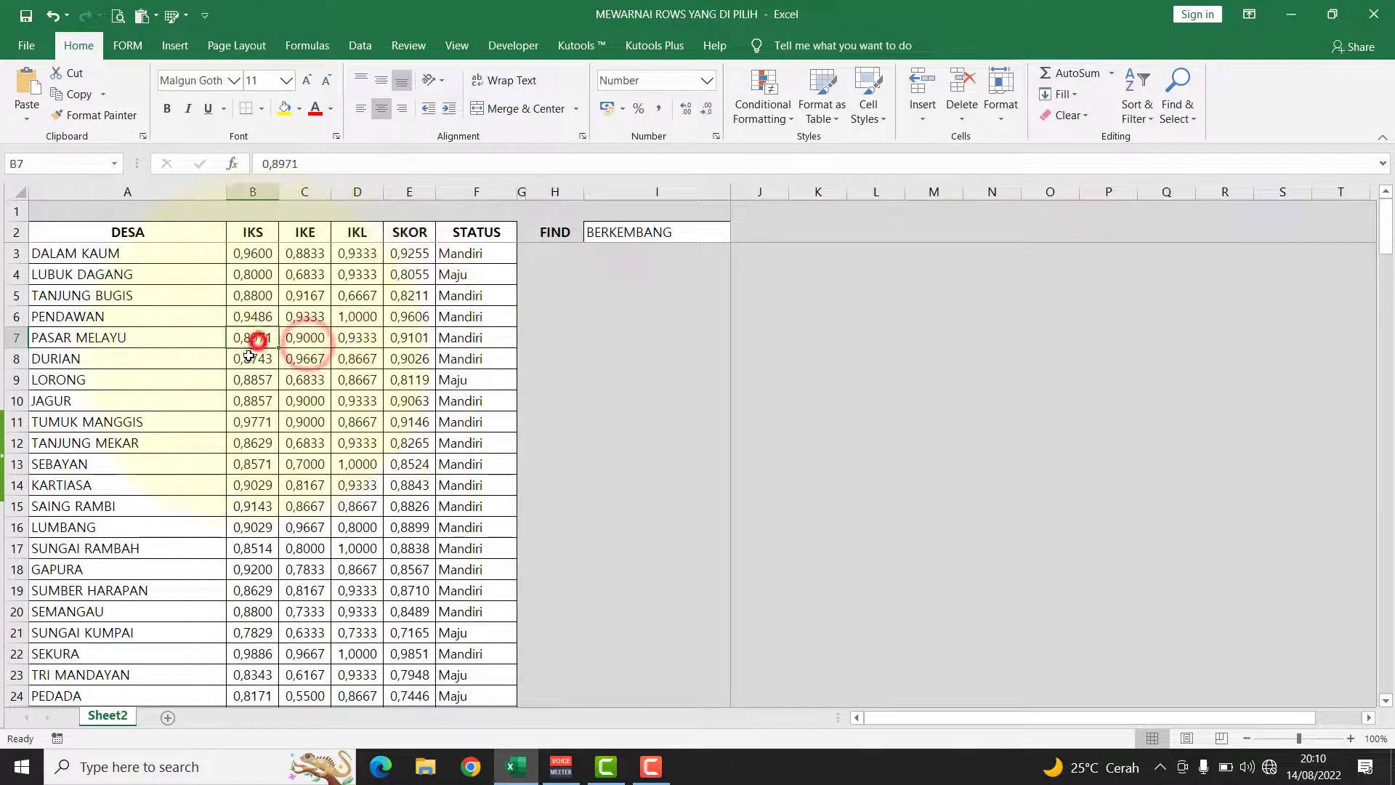
pyautogui.click(249, 356)
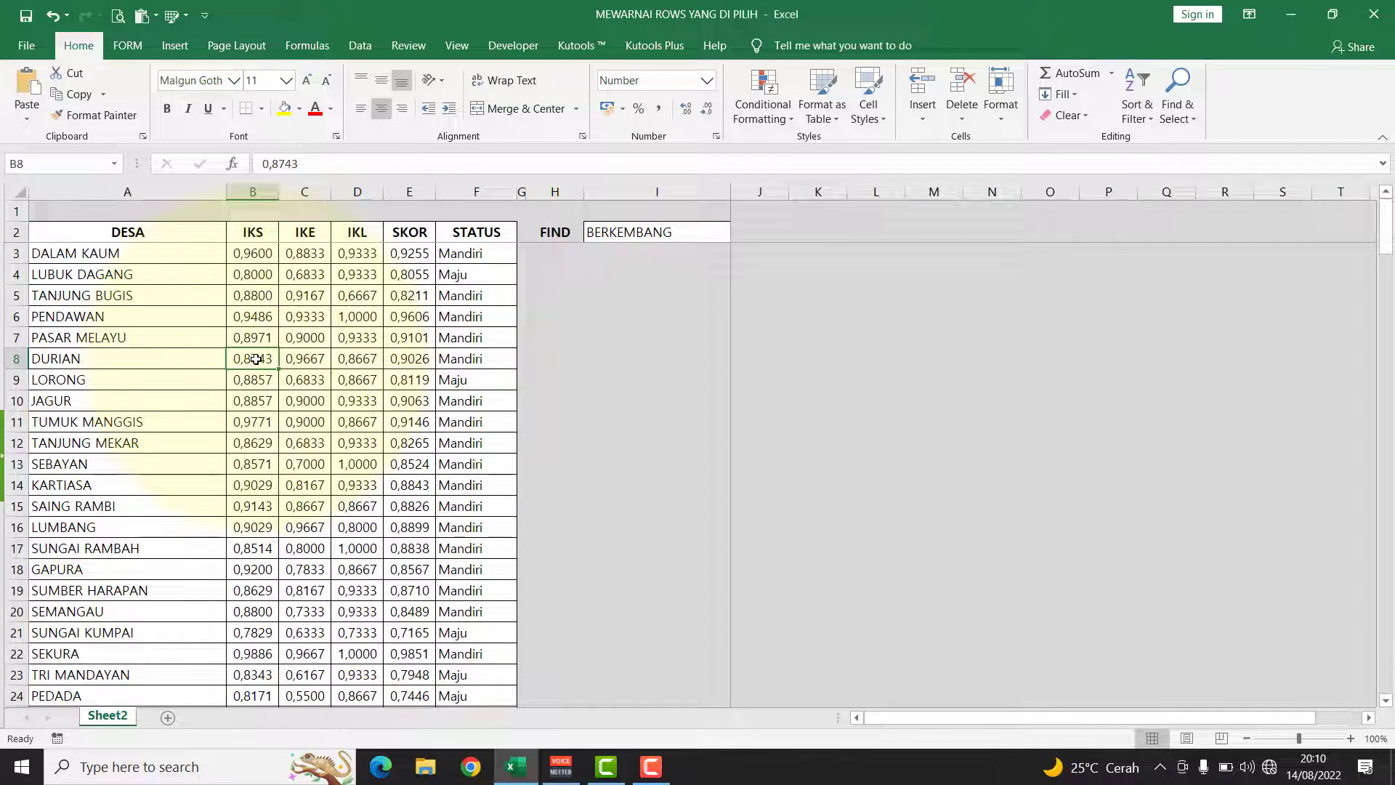